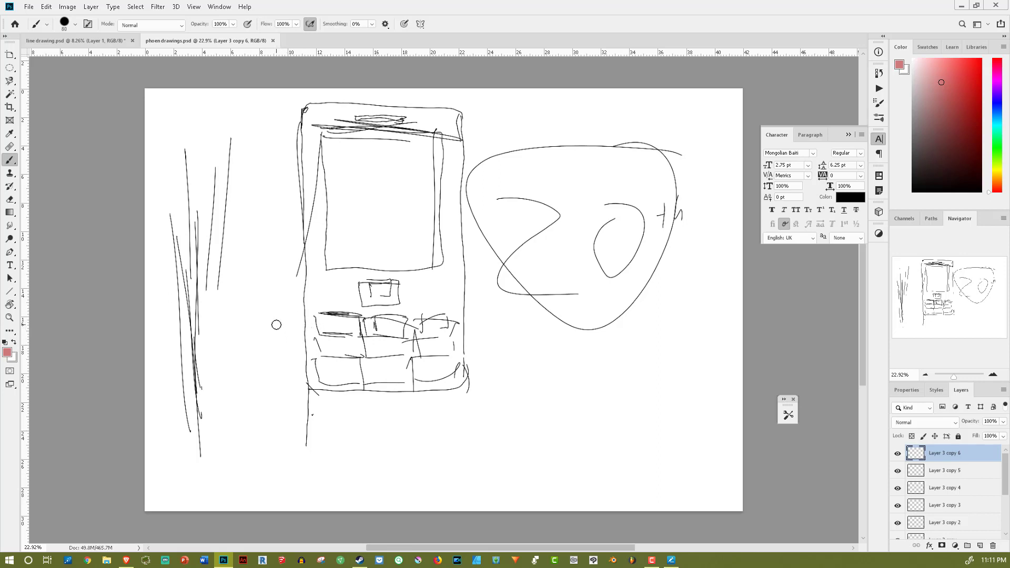
Paint a red T and a pen-pressure 7 left of the phone, then bring up line drawing.psd
mouse_move(269, 325)
mouse_down()
mouse_move(291, 328)
mouse_move(269, 359)
mouse_up()
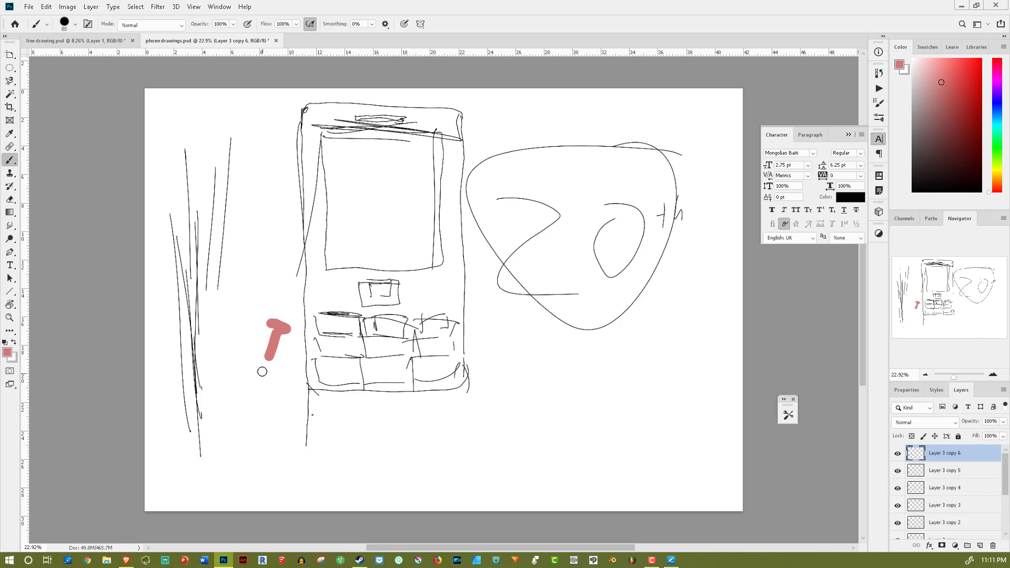
click(404, 23)
mouse_move(249, 283)
mouse_down()
mouse_move(274, 284)
mouse_move(252, 332)
mouse_up()
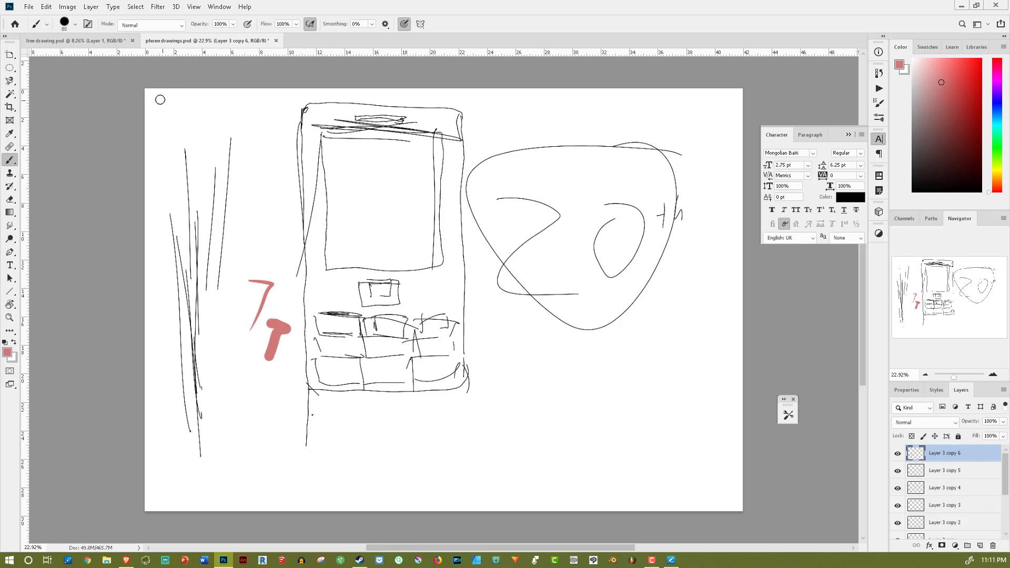
click(75, 40)
scroll(381, 498, down, 2)
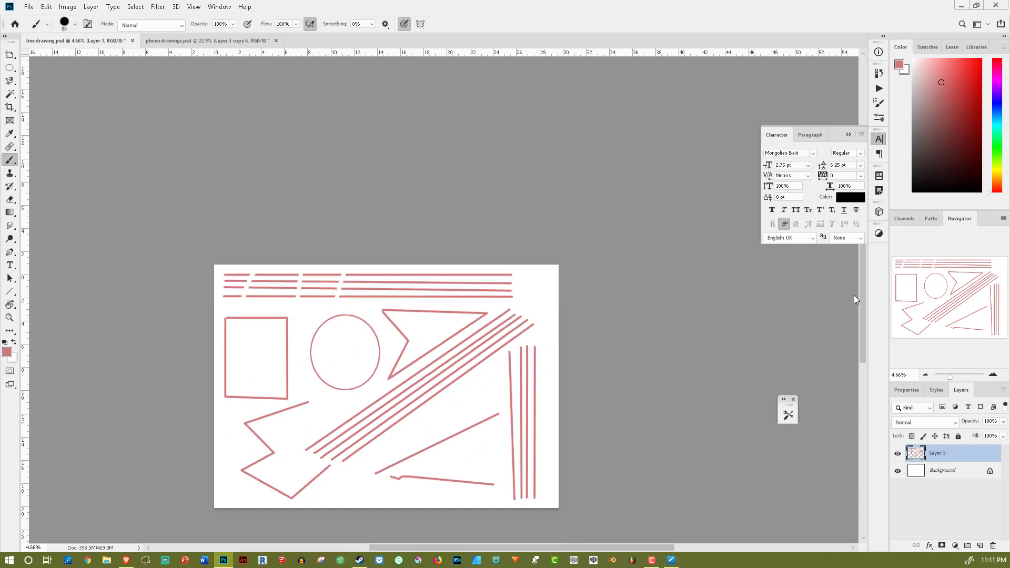
scroll(426, 363, up, 3)
scroll(250, 347, up, 2)
scroll(249, 347, up, 1)
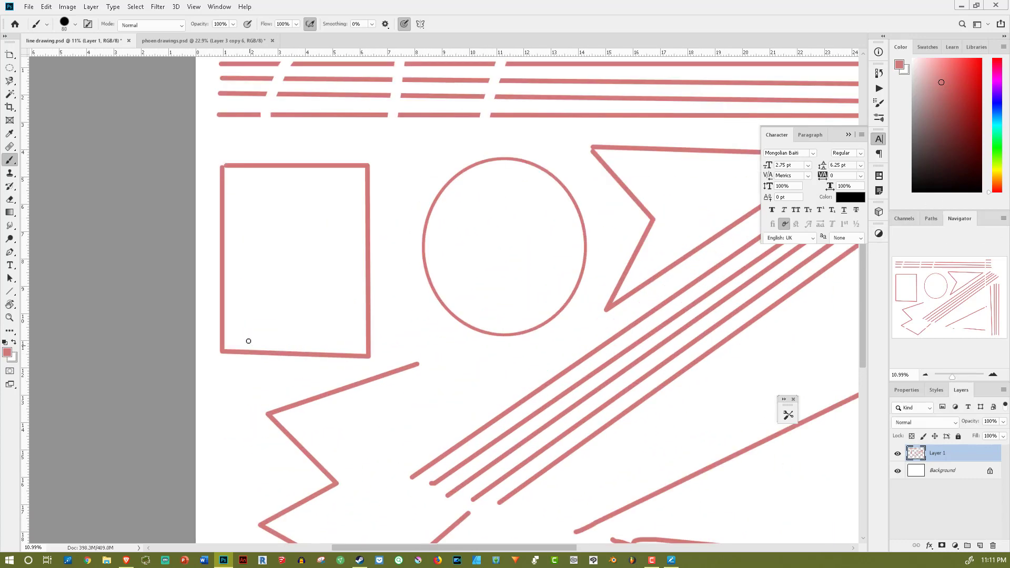
scroll(295, 211, down, 1)
scroll(522, 262, down, 1)
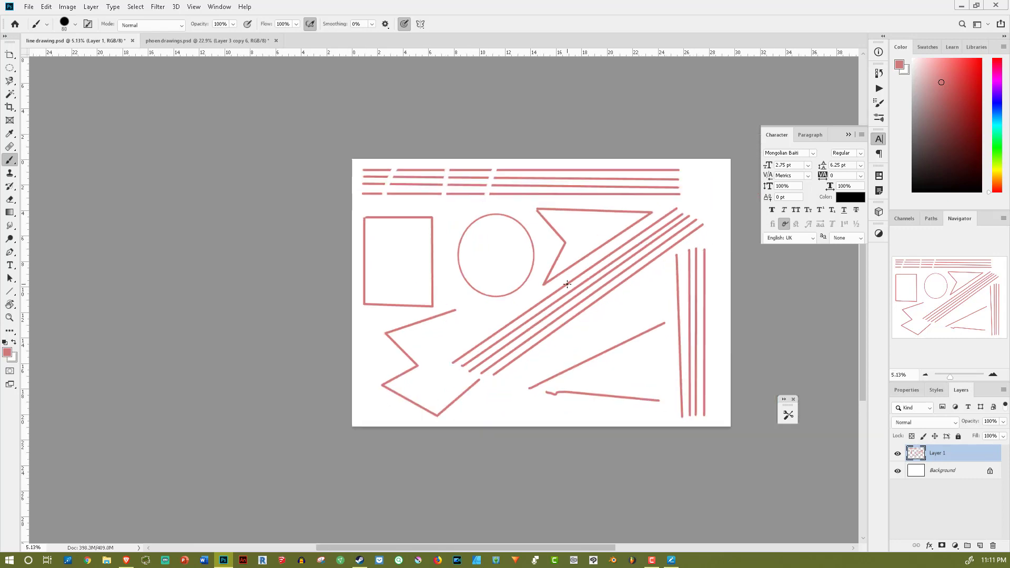
scroll(553, 277, up, 1)
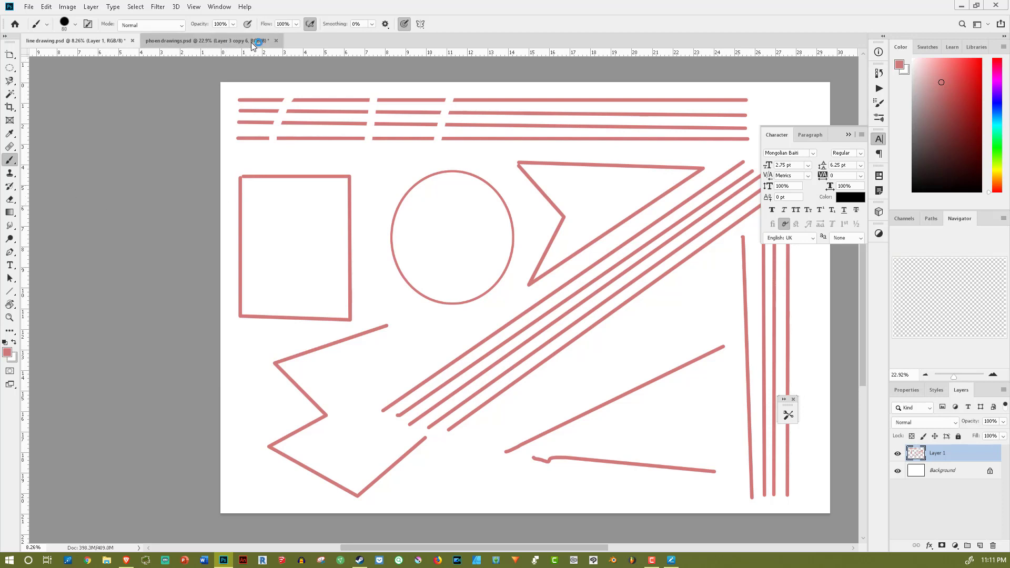
click(205, 41)
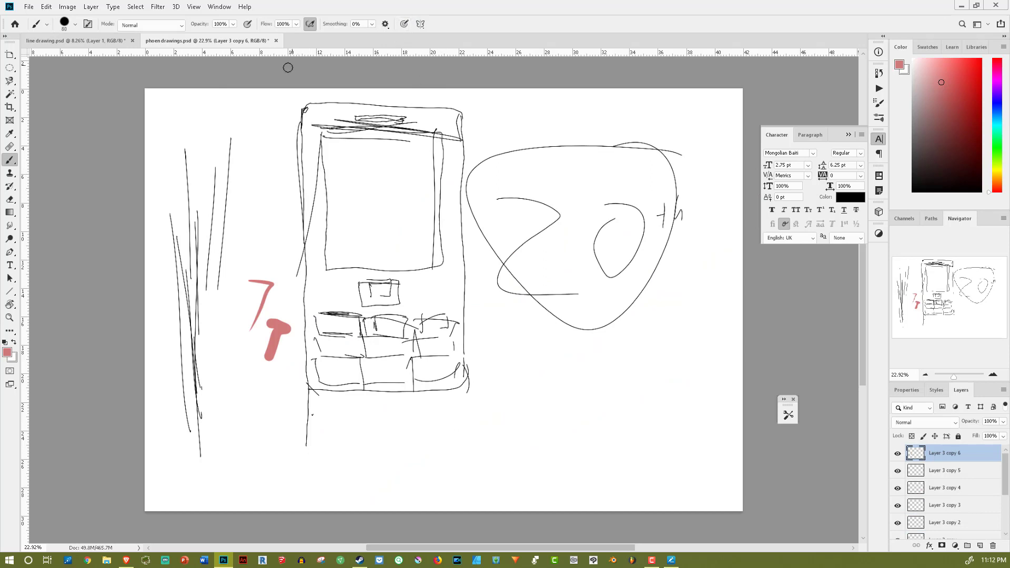
click(297, 106)
shift+click(303, 385)
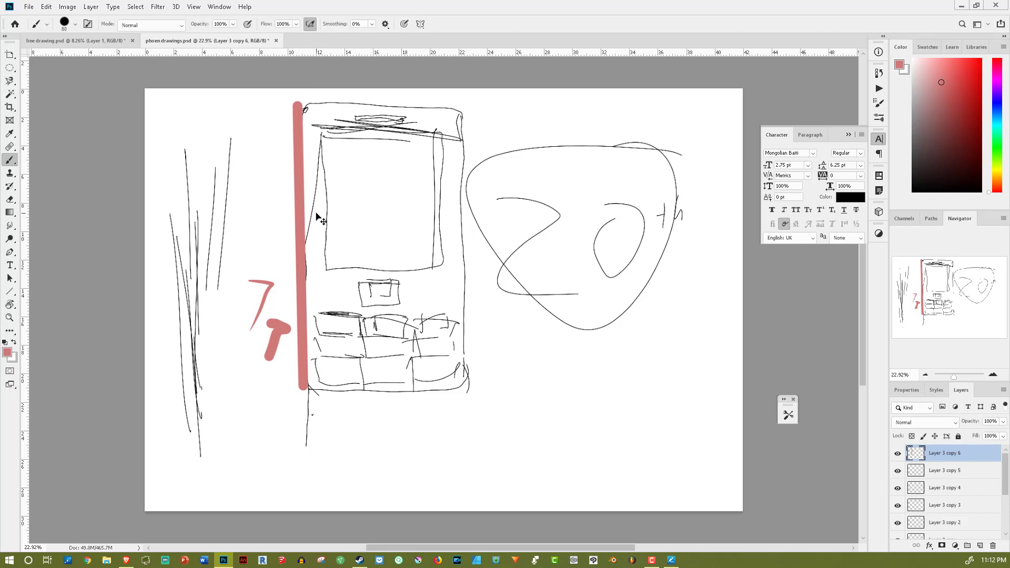
key(ctrl+z)
click(101, 41)
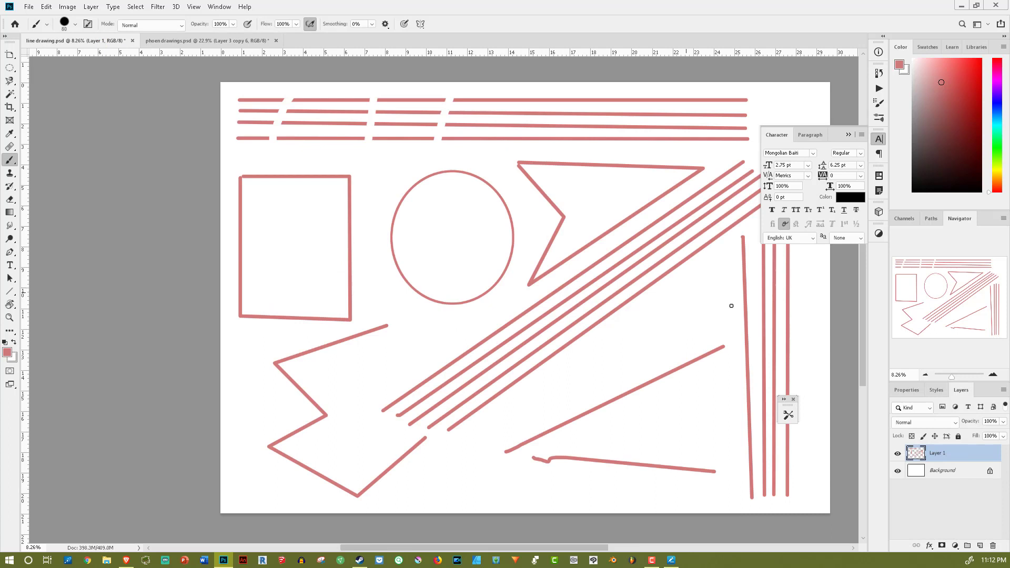
On a new layer in black, trace the first two dashes of the top pink line
click(980, 546)
key(d)
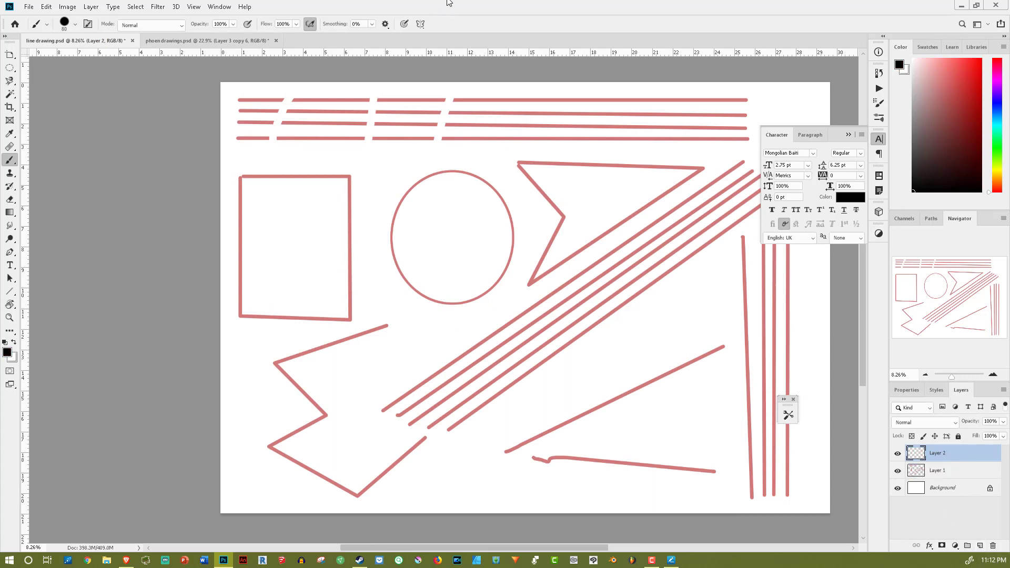
scroll(369, 74, up, 1)
scroll(369, 74, up, 1)
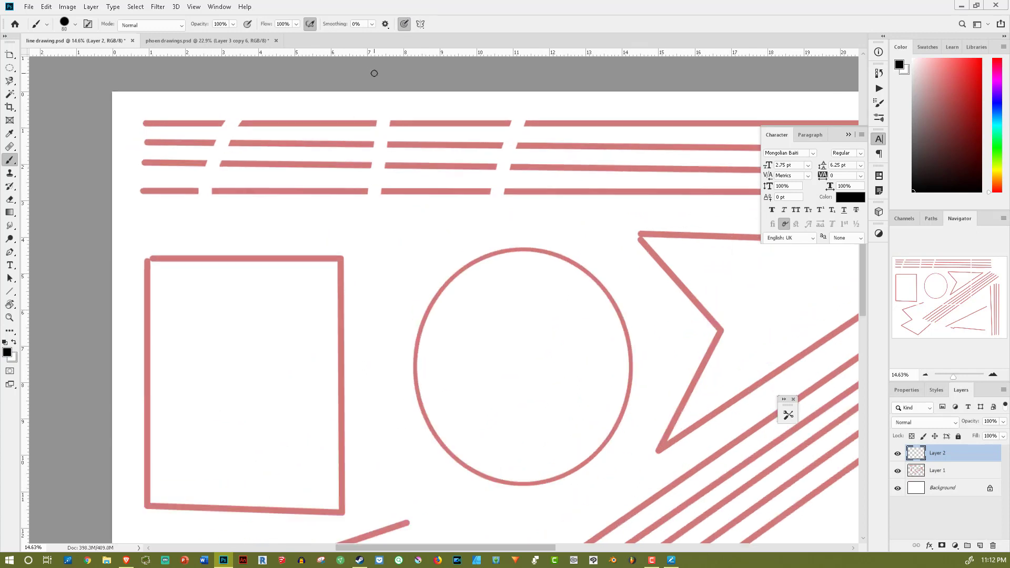
scroll(368, 74, up, 1)
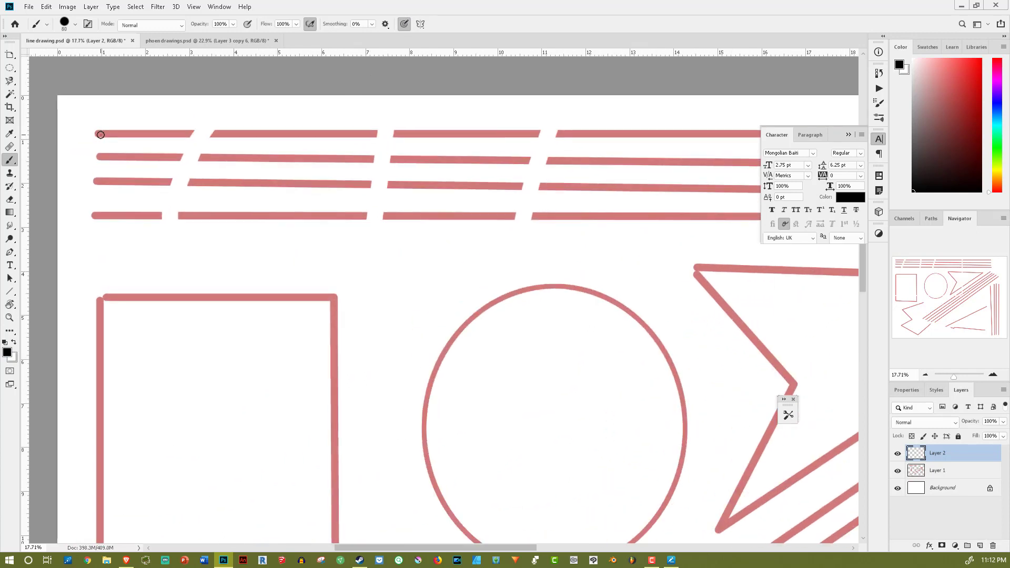
mouse_move(101, 134)
mouse_down()
mouse_move(194, 136)
mouse_move(121, 135)
mouse_up()
click(376, 135)
drag(375, 134, 192, 135)
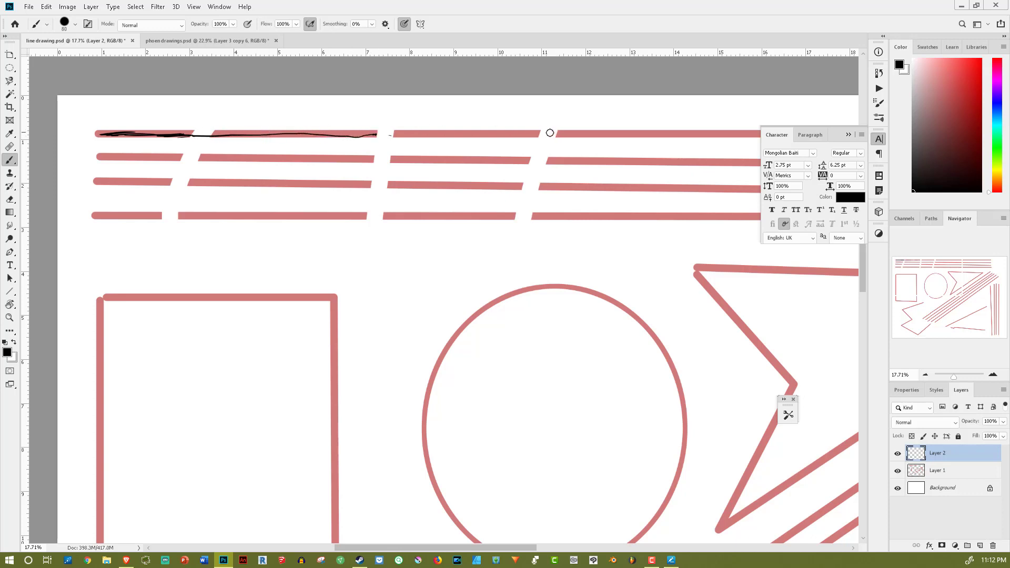
Trace the third dash and the rest of the top line leftward from its right end
drag(543, 132, 365, 133)
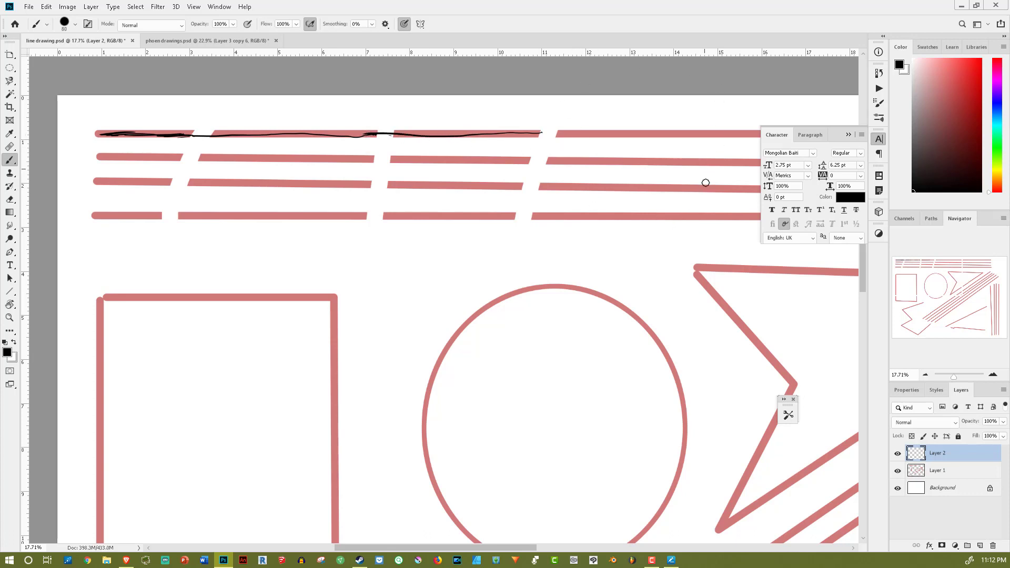
mouse_move(472, 547)
mouse_down()
mouse_move(591, 549)
mouse_move(574, 549)
mouse_up()
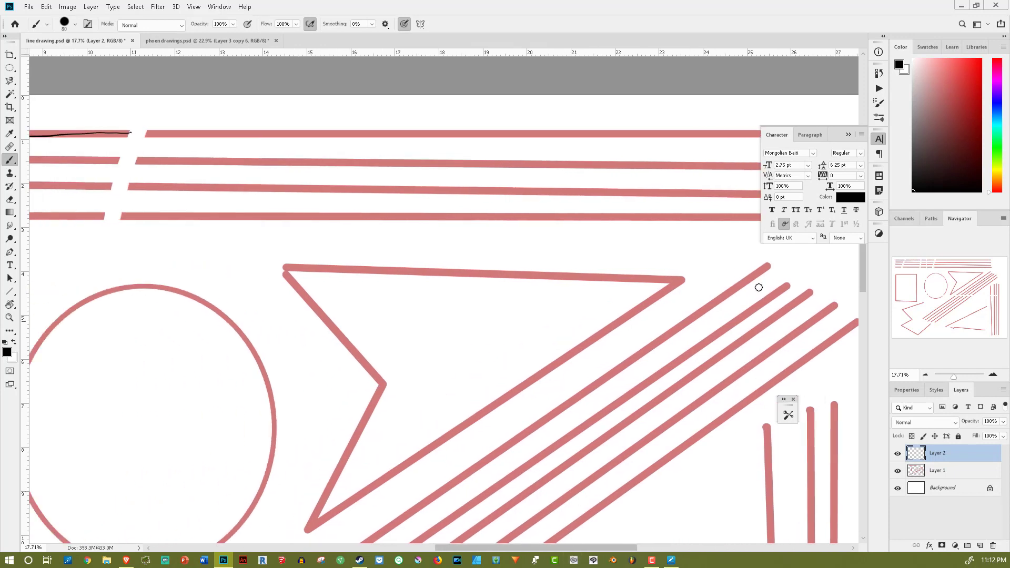
click(849, 135)
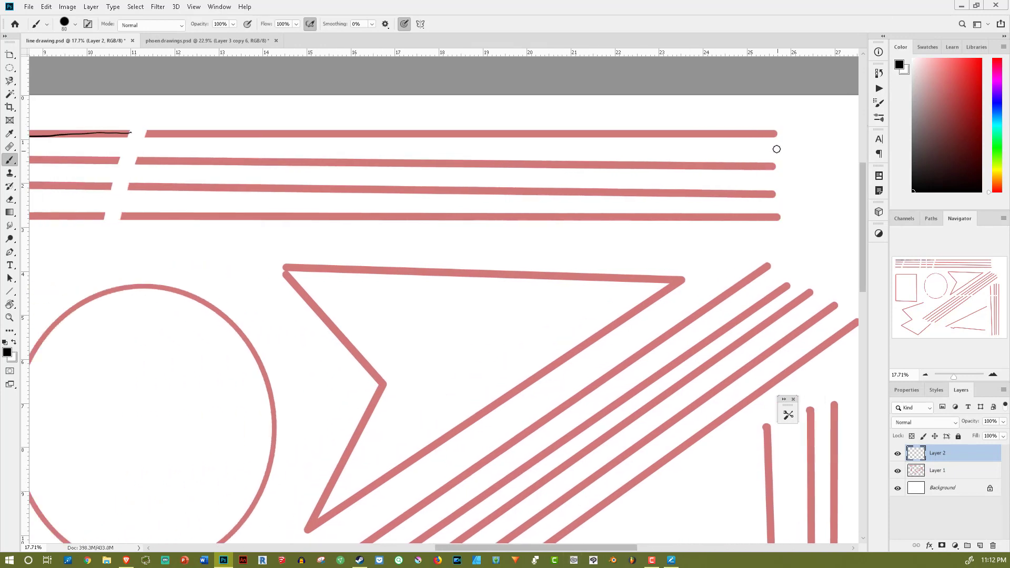
drag(783, 132, 474, 138)
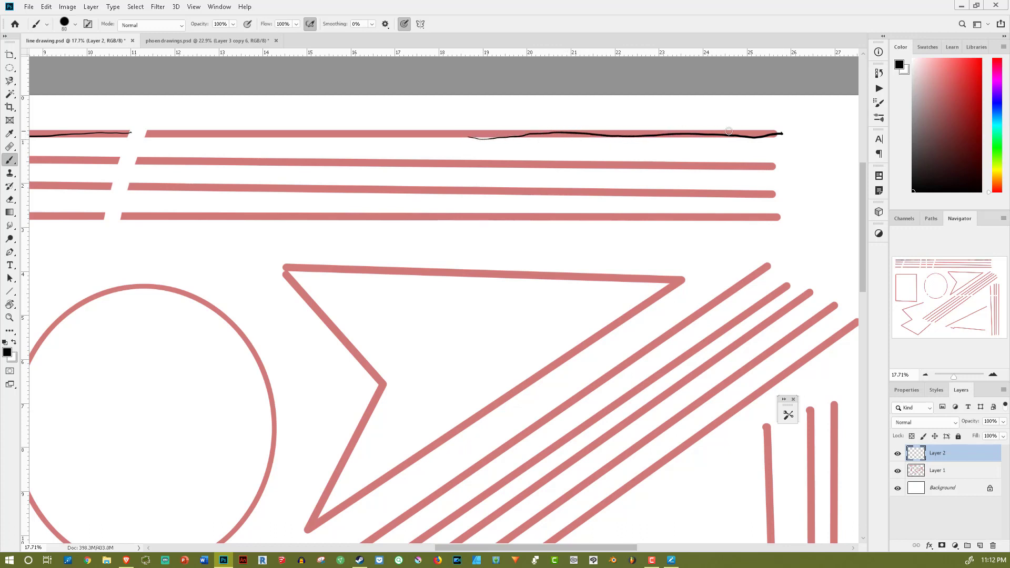
drag(757, 136, 158, 134)
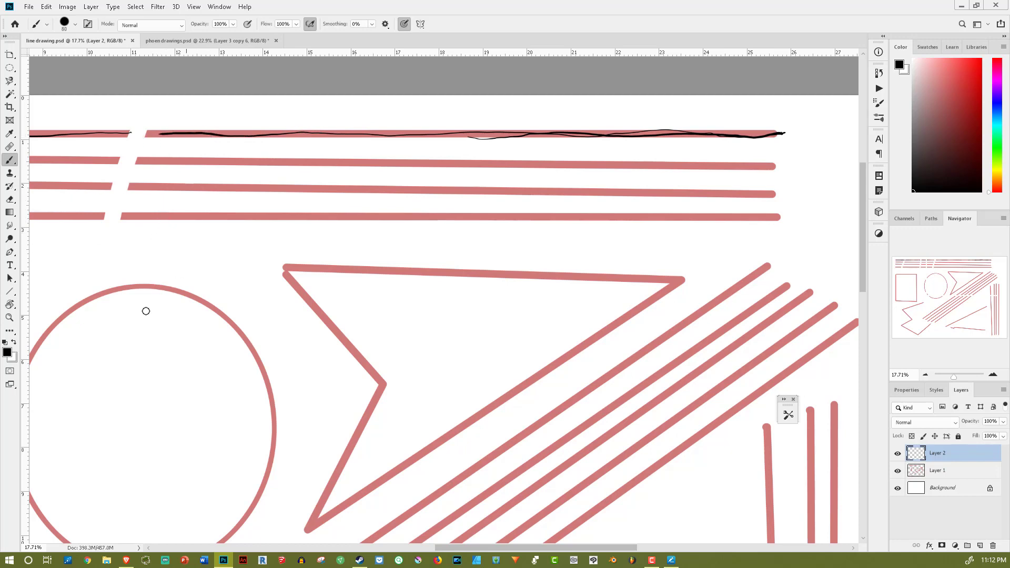
scroll(359, 269, down, 5)
scroll(237, 261, down, 3)
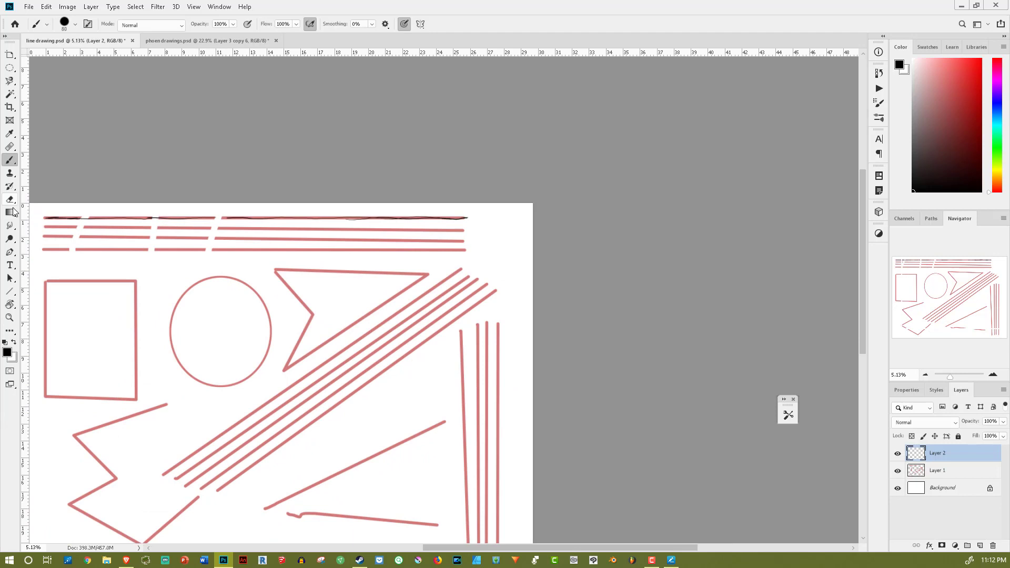
scroll(182, 222, up, 2)
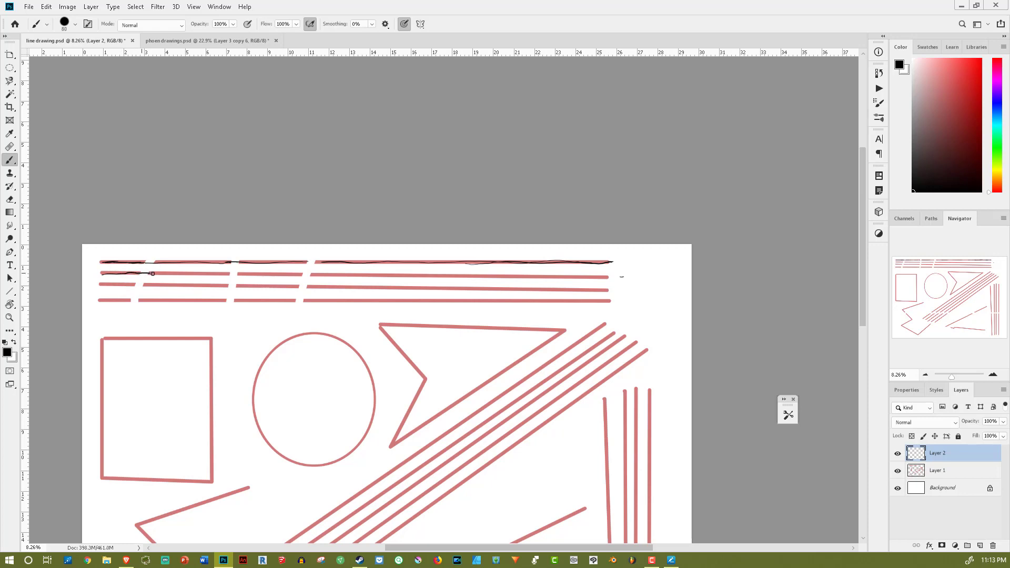
Extend the tracing along the second line and circle arc, then erase the rough circle tracing
mouse_move(152, 274)
mouse_down()
mouse_move(608, 276)
mouse_move(494, 280)
mouse_up()
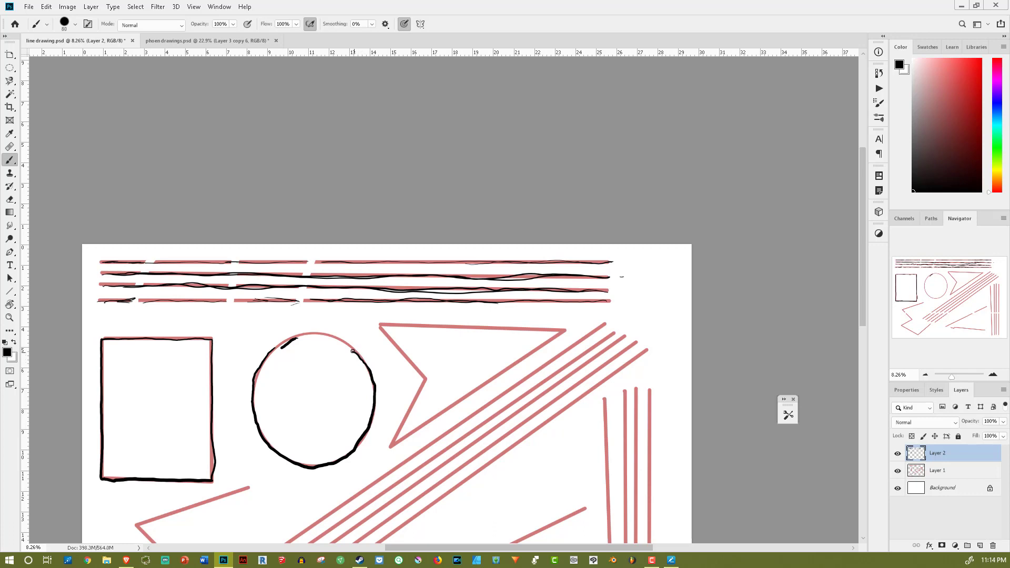
mouse_move(353, 351)
mouse_down()
mouse_move(348, 341)
mouse_move(361, 351)
mouse_up()
key(e)
mouse_move(265, 442)
mouse_down()
mouse_move(291, 459)
mouse_move(372, 394)
mouse_move(318, 344)
mouse_move(254, 411)
mouse_move(262, 432)
mouse_up()
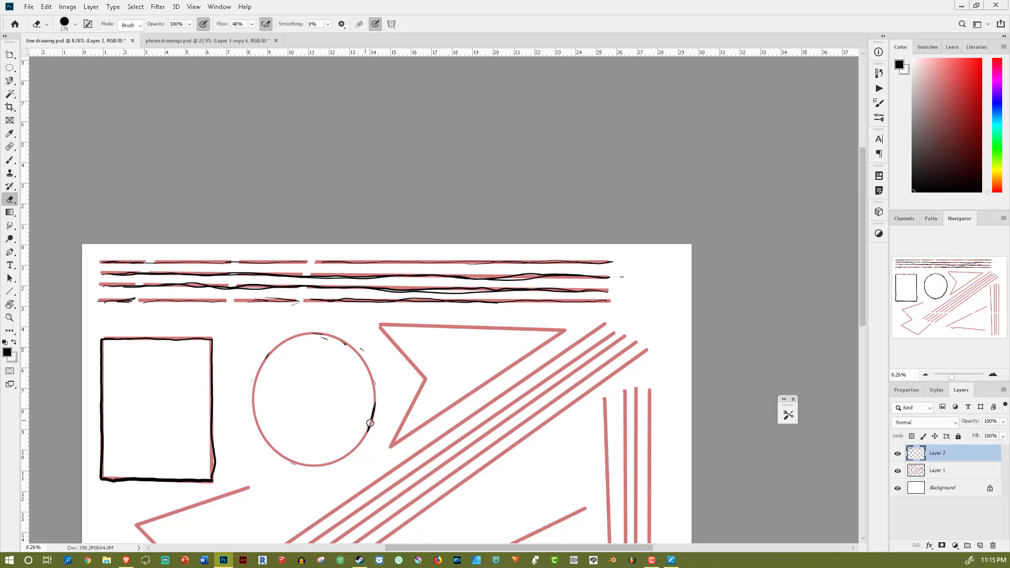
Erase the stray mark on the circle's right and close the circle outline in black
drag(369, 424, 376, 399)
key(b)
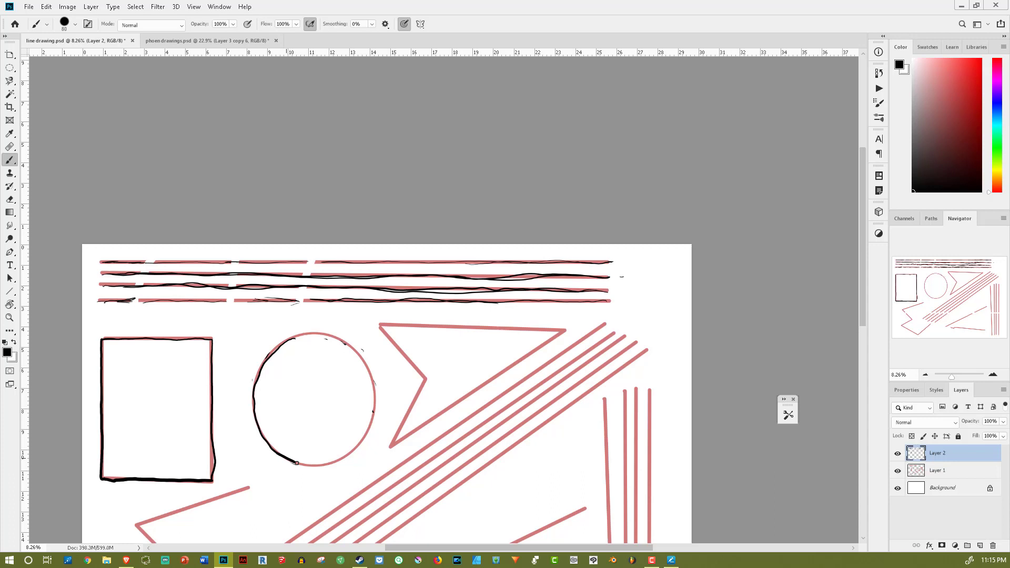
drag(348, 457, 361, 440)
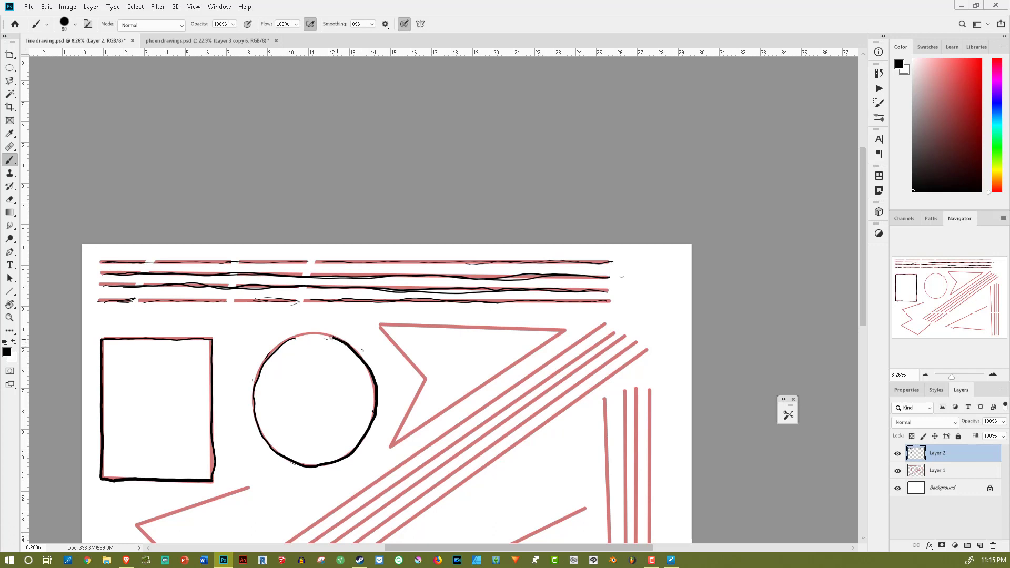
drag(295, 338, 276, 356)
Ink the triangle's top edge and erase the shaky marks along its diagonal side
mouse_move(406, 324)
mouse_down()
mouse_move(567, 332)
mouse_move(514, 364)
mouse_up()
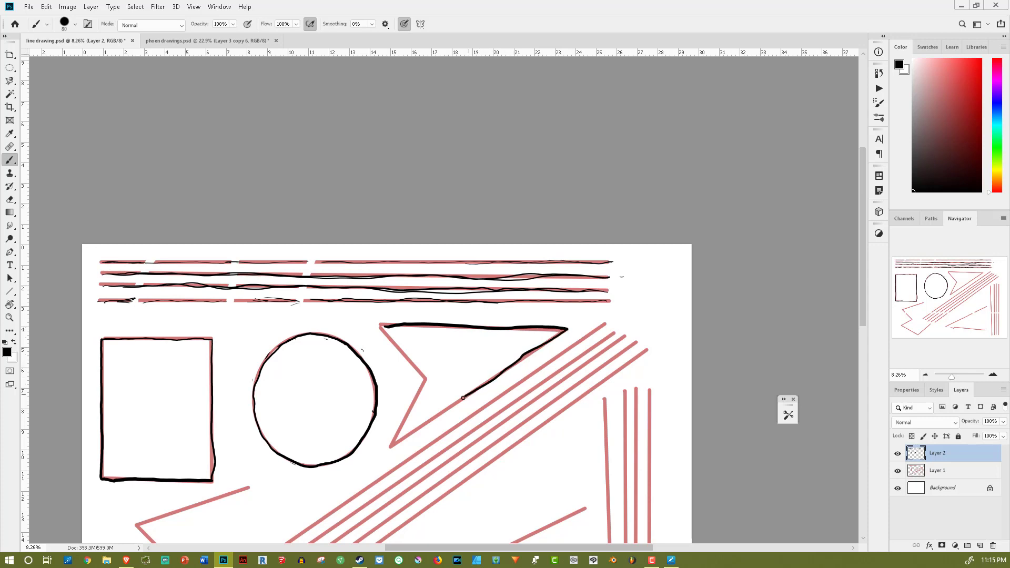
mouse_move(449, 405)
mouse_down()
mouse_move(395, 439)
mouse_move(559, 335)
mouse_up()
key(e)
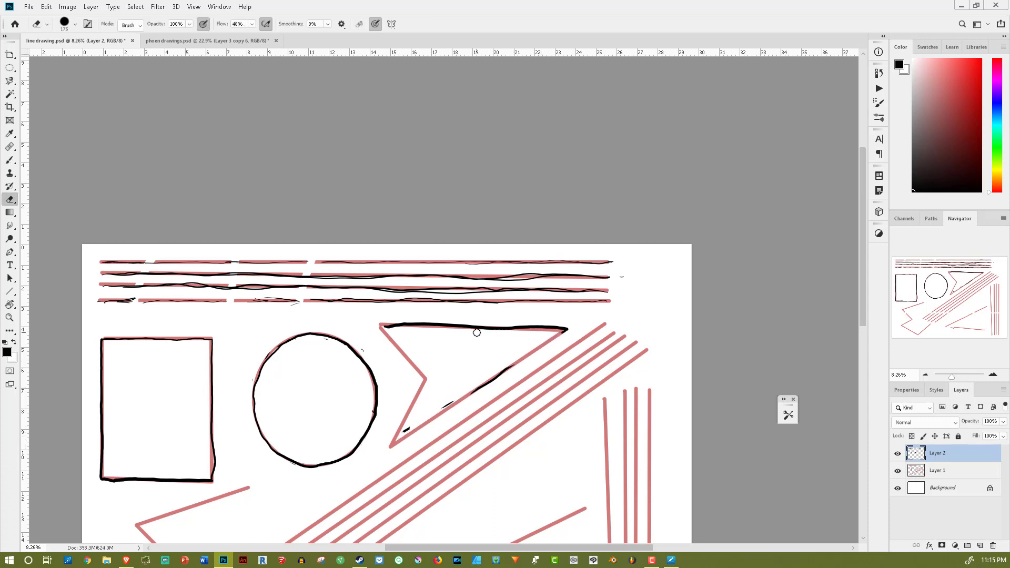
mouse_move(474, 398)
mouse_down()
mouse_move(516, 375)
mouse_move(405, 430)
mouse_up()
key(b)
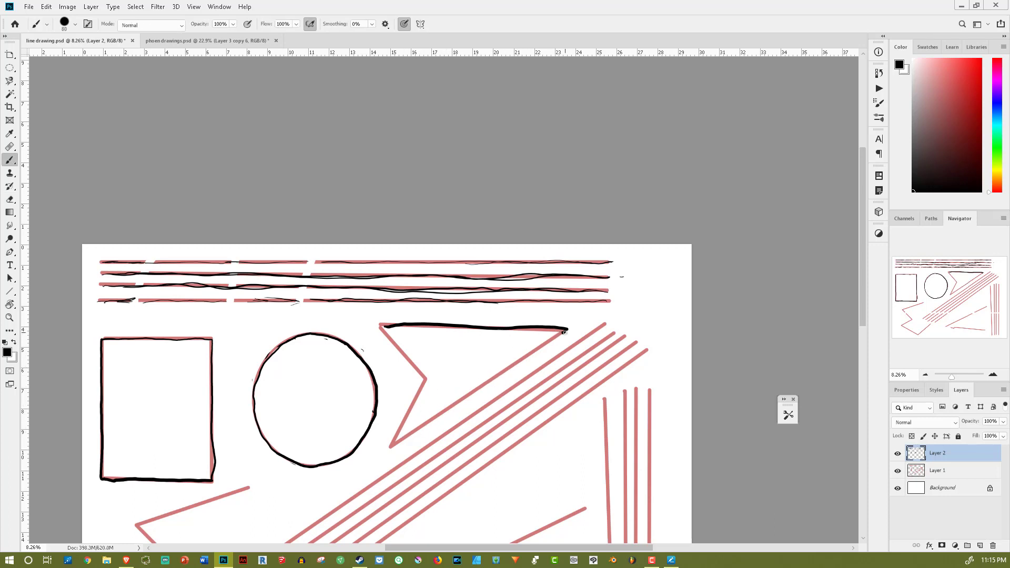
Trace the triangle's sloping side and the long diagonal line, redoing its lower end
drag(542, 350, 525, 363)
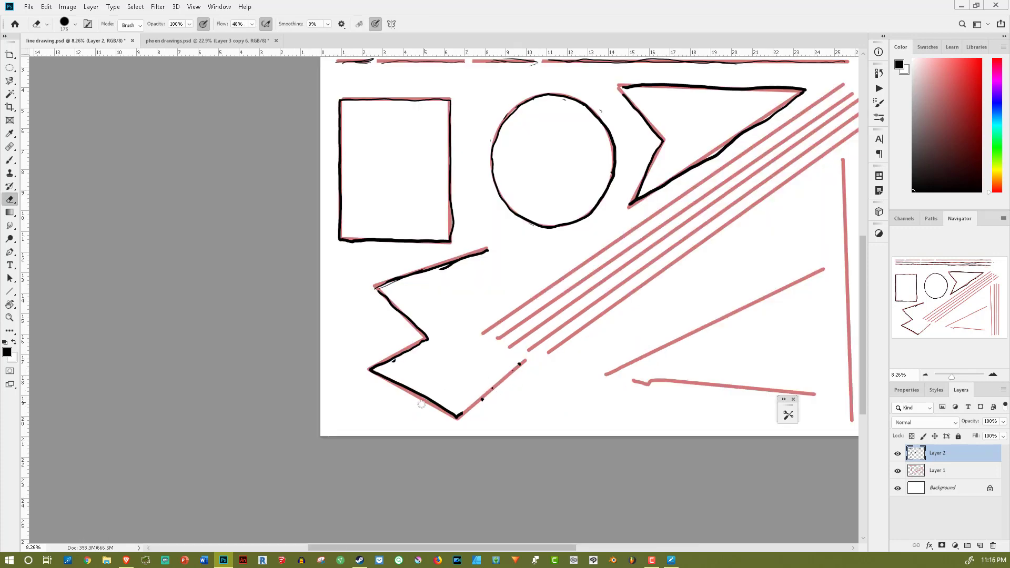
key(b)
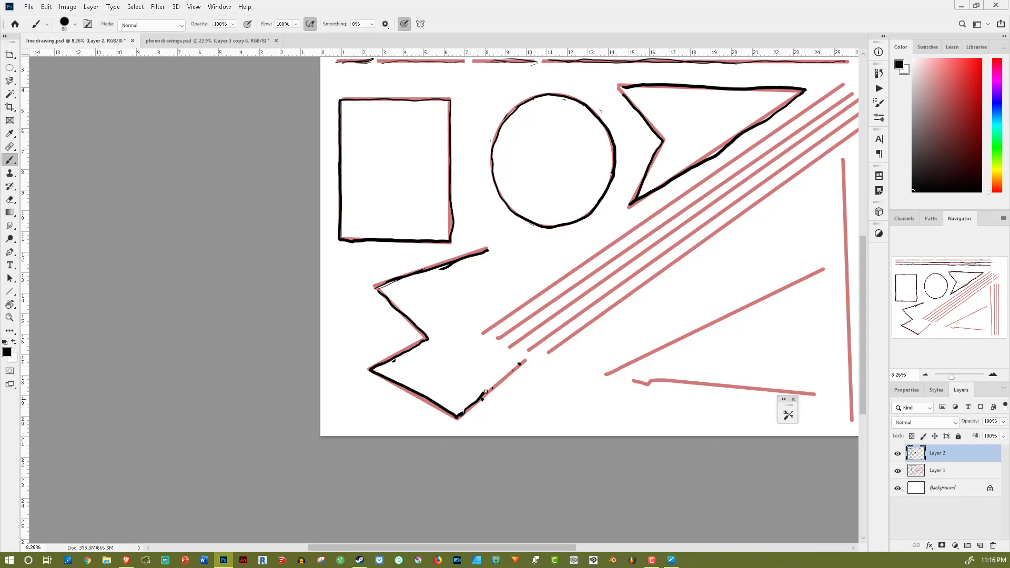
scroll(351, 333, down, 3)
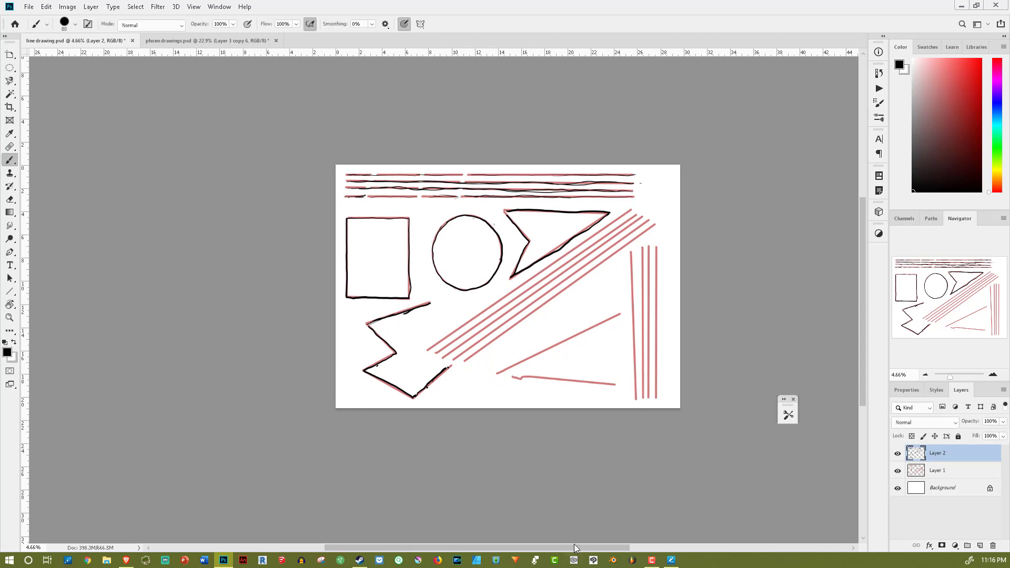
scroll(574, 544, up, 1)
scroll(602, 348, up, 1)
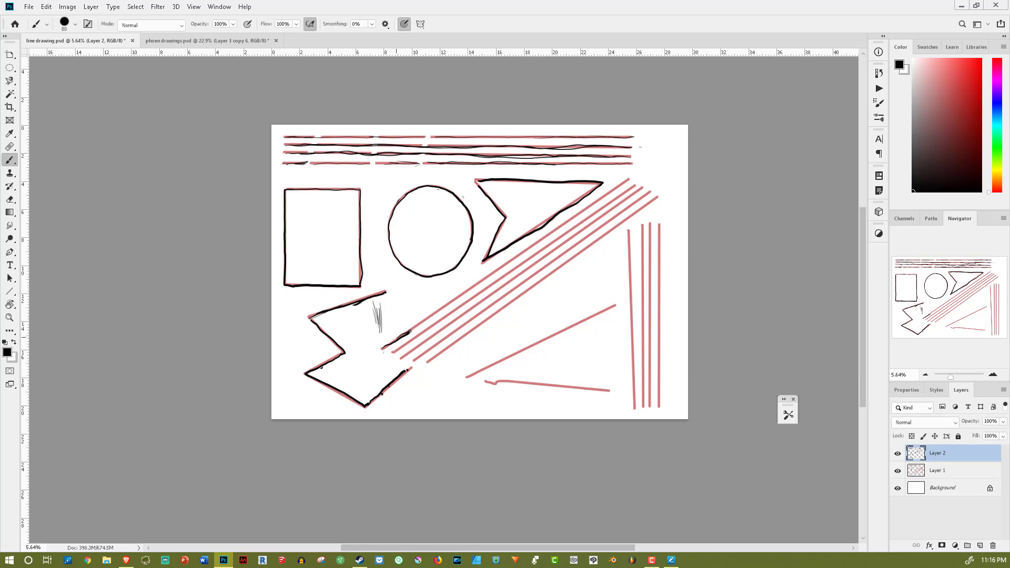
drag(456, 298, 474, 286)
drag(558, 228, 627, 181)
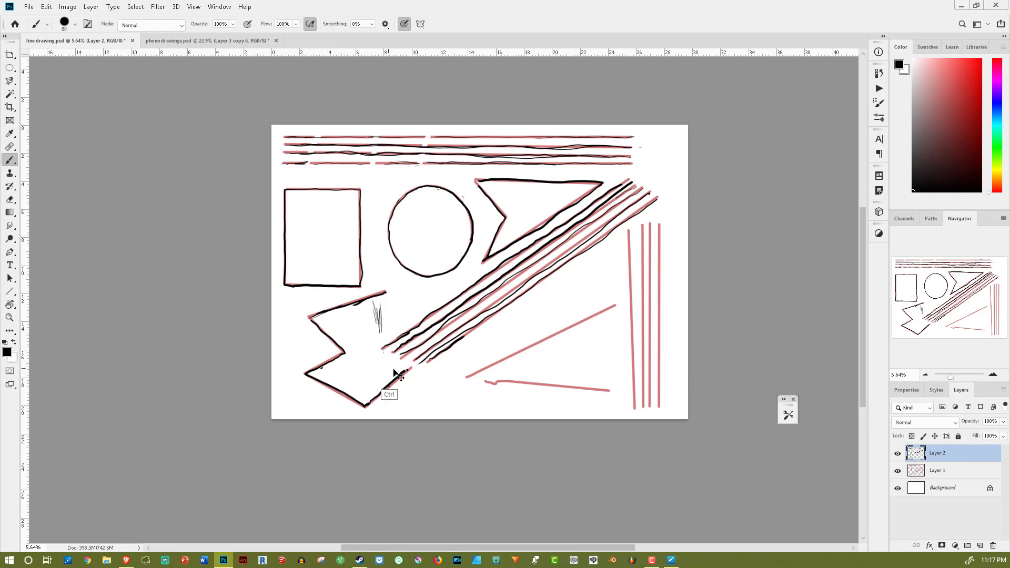
key(ctrl+z)
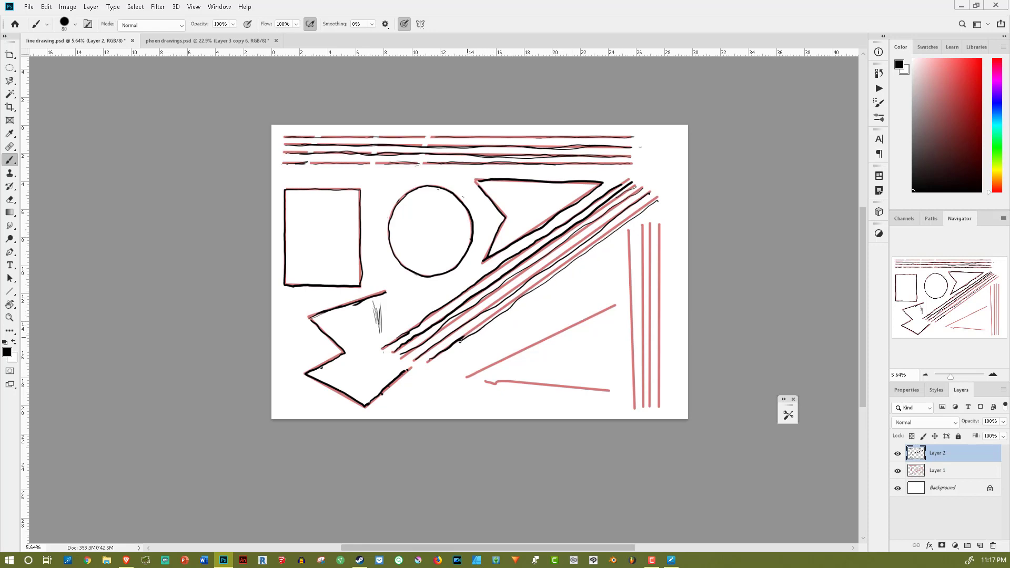
drag(443, 357, 428, 363)
Trace the three vertical lines, the lower diagonal line and the bottom line
drag(629, 301, 629, 340)
drag(629, 382, 629, 398)
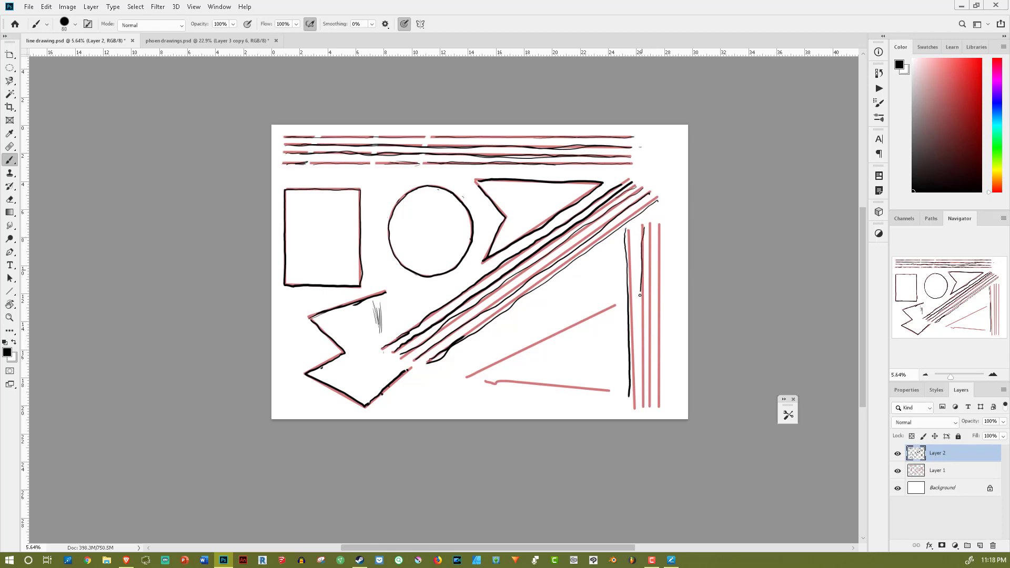
drag(641, 330, 640, 406)
drag(658, 227, 661, 402)
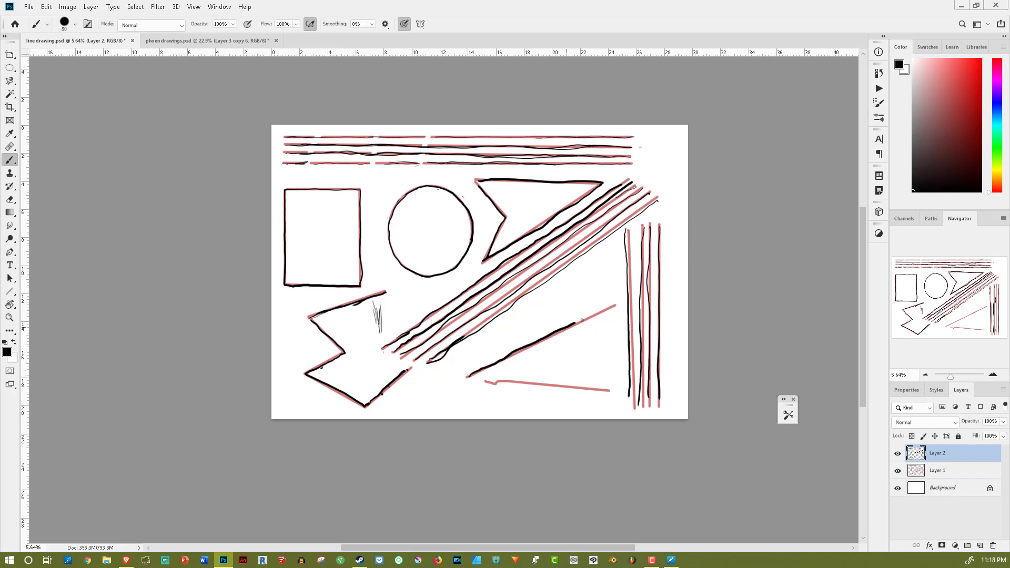
drag(614, 307, 584, 322)
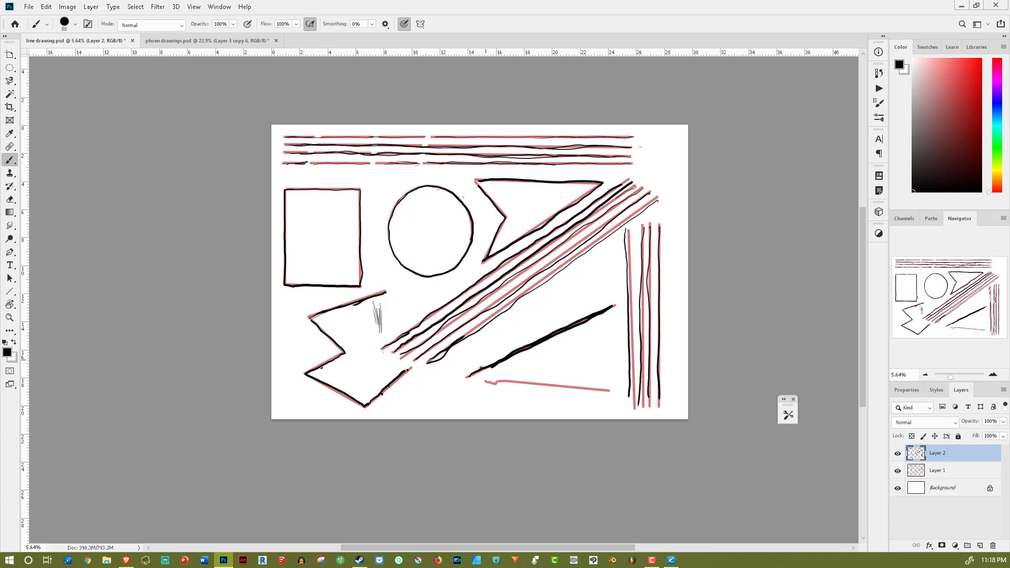
drag(612, 308, 545, 341)
drag(595, 393, 516, 385)
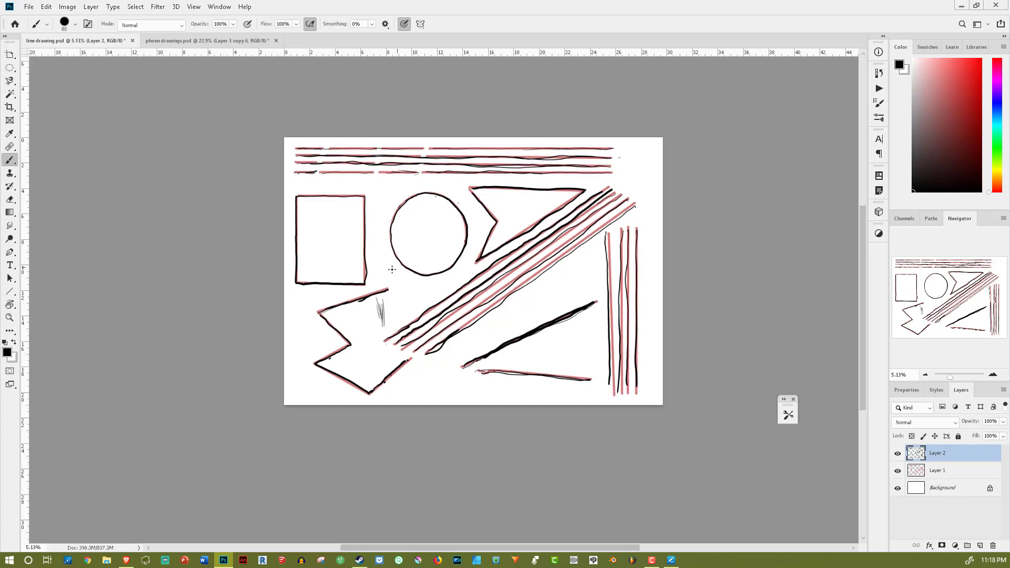
Switch to the phone drawings document on a fresh layer with other sketches hidden
key(ctrl+minus)
key(ctrl+plus)
click(205, 41)
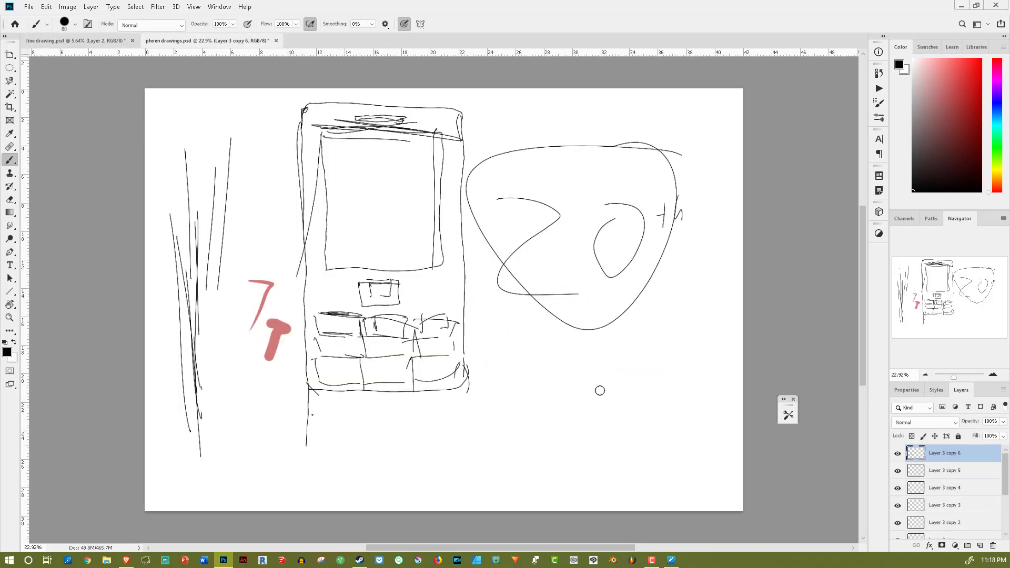
alt+click(899, 454)
Draw the slab's long curved bottom-front line and retry its upper-left corner stroke
drag(202, 312, 345, 351)
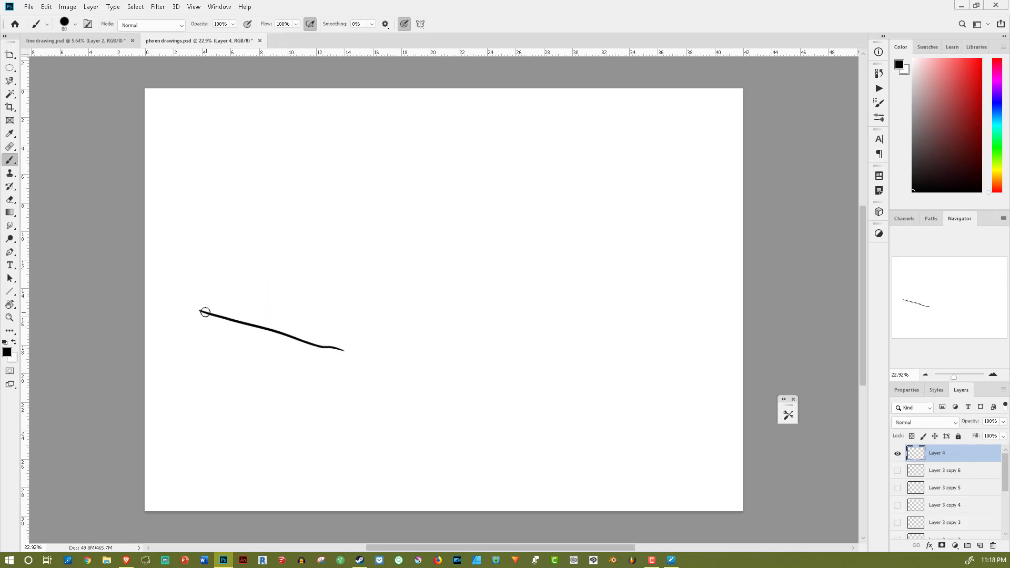
drag(206, 312, 343, 350)
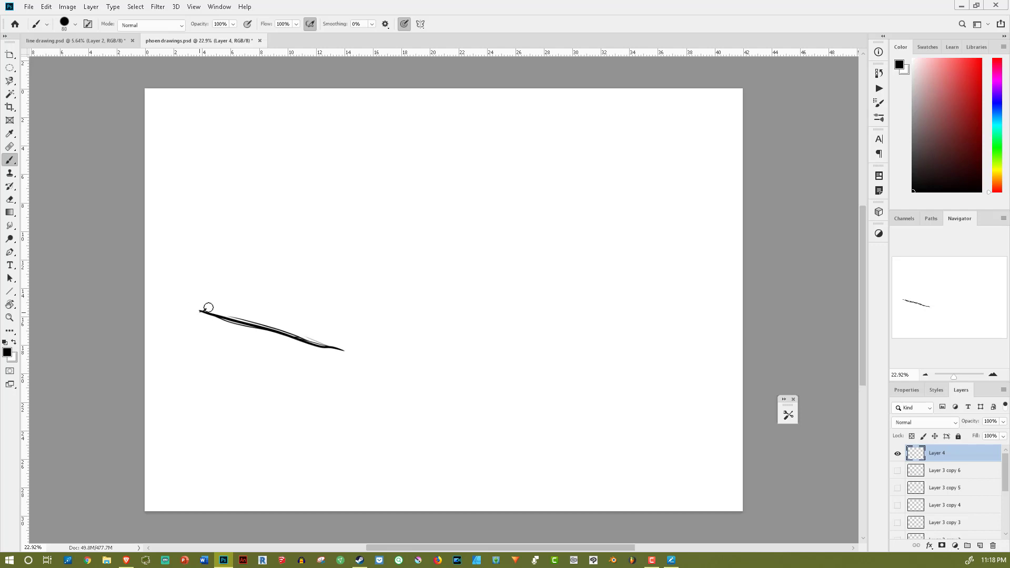
drag(203, 310, 226, 296)
key(ctrl+z)
drag(204, 310, 226, 297)
key(ctrl)
key(ctrl+z)
Draw the slab's upper, front, thickness and right edges, plus the oval button and dash
mouse_move(204, 309)
mouse_down()
mouse_move(280, 286)
mouse_move(442, 278)
mouse_up()
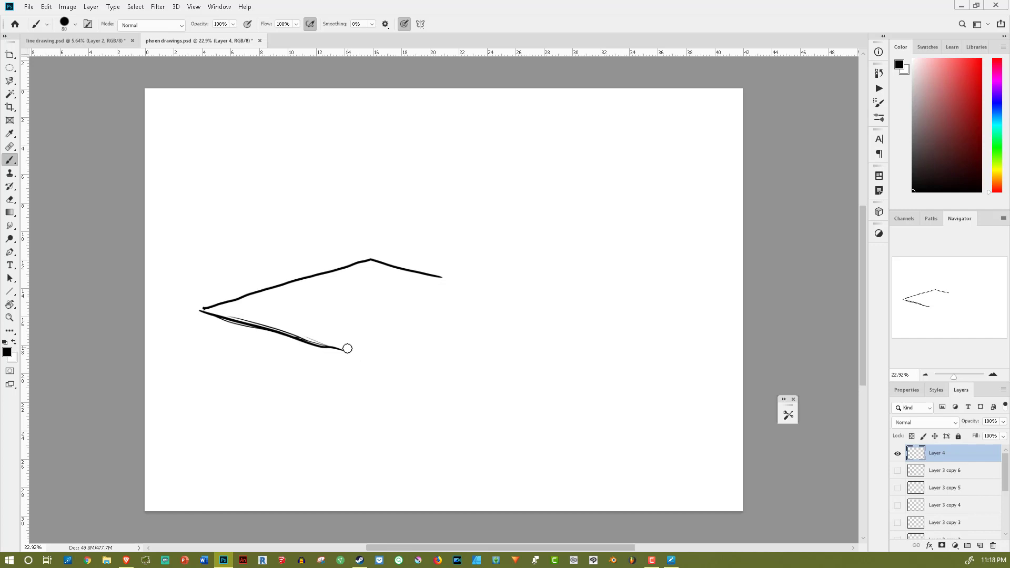
mouse_move(345, 347)
mouse_down()
mouse_move(474, 292)
mouse_move(454, 281)
mouse_up()
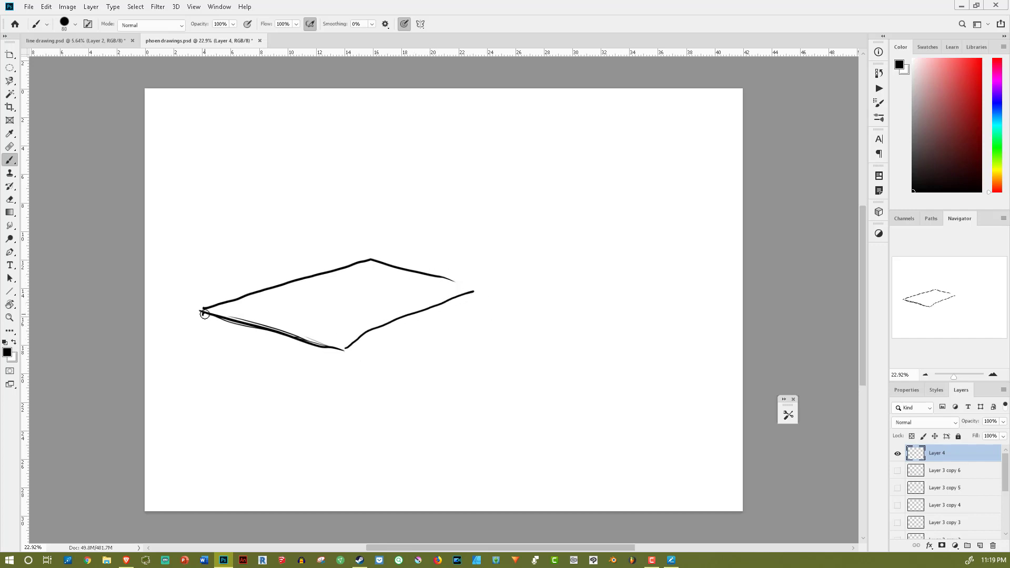
mouse_move(204, 314)
mouse_down()
mouse_move(345, 372)
mouse_move(473, 296)
mouse_up()
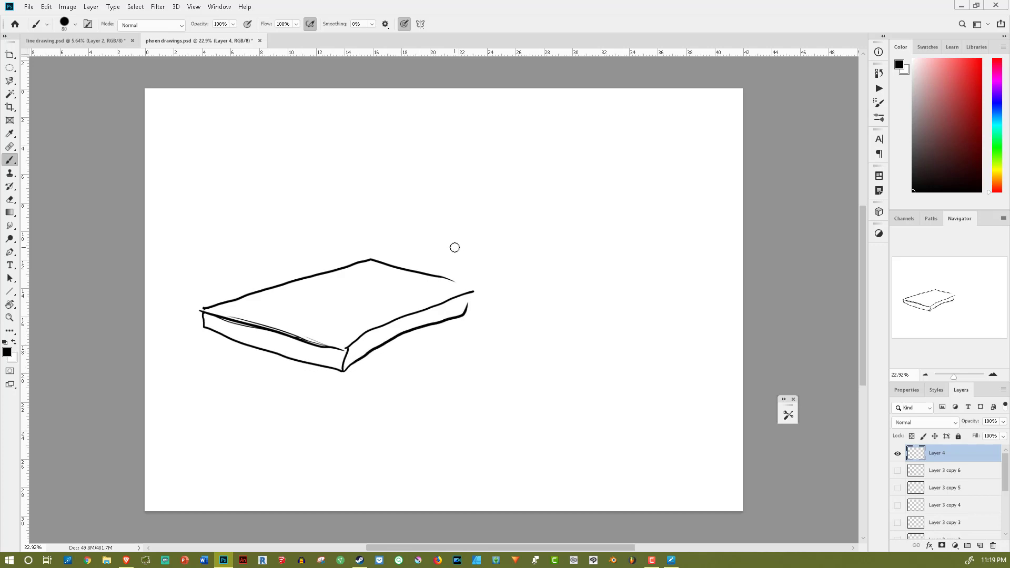
mouse_move(347, 347)
mouse_down()
mouse_move(483, 290)
mouse_move(474, 306)
mouse_up()
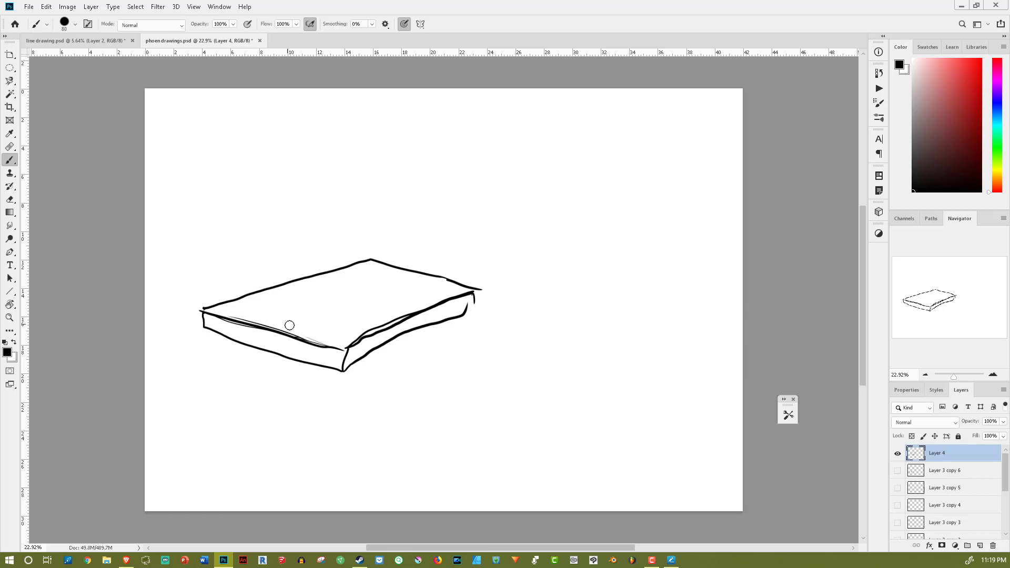
drag(278, 319, 302, 326)
drag(439, 285, 449, 288)
Erase the slab's right-front edge lines and redraw that edge as one heavy black line
key(e)
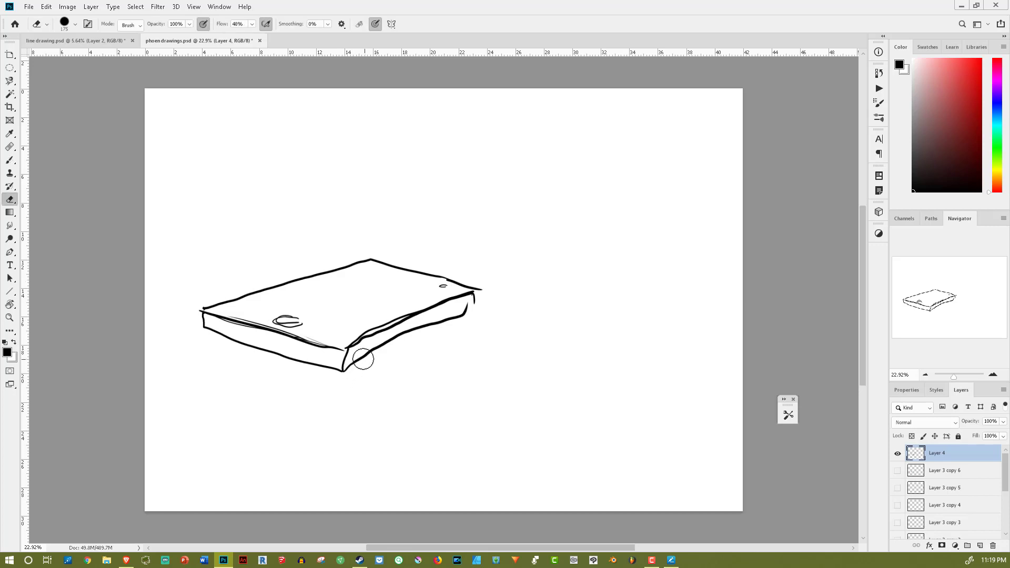
mouse_move(355, 364)
mouse_down()
mouse_move(427, 320)
mouse_move(370, 359)
mouse_move(382, 325)
mouse_move(444, 303)
mouse_move(463, 315)
mouse_move(452, 319)
mouse_up()
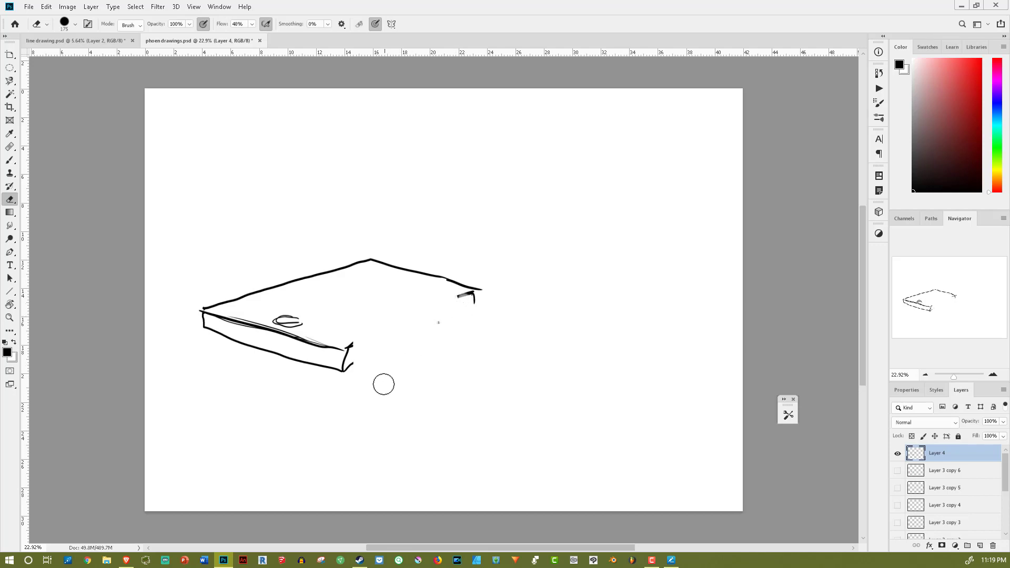
key(b)
drag(350, 351, 471, 294)
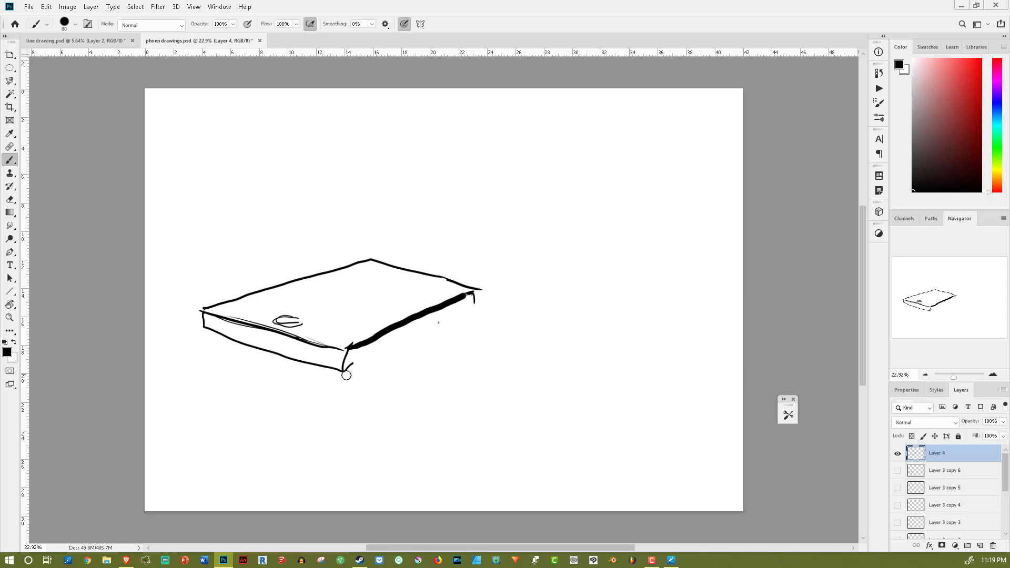
drag(346, 371, 472, 301)
key(ctrl+z)
drag(348, 371, 476, 306)
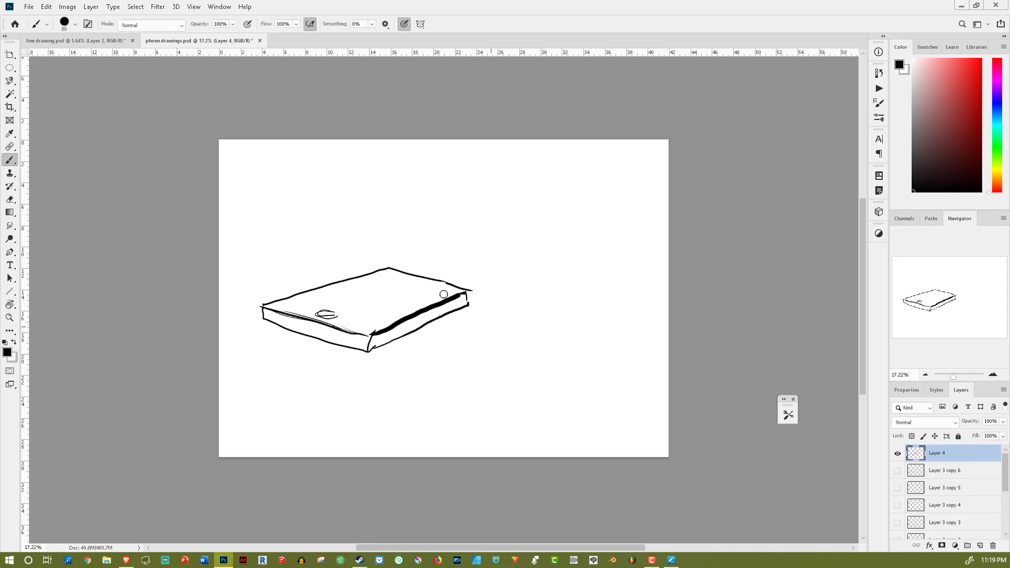
scroll(455, 266, down, 3)
scroll(408, 307, up, 2)
scroll(408, 308, up, 1)
scroll(398, 314, up, 1)
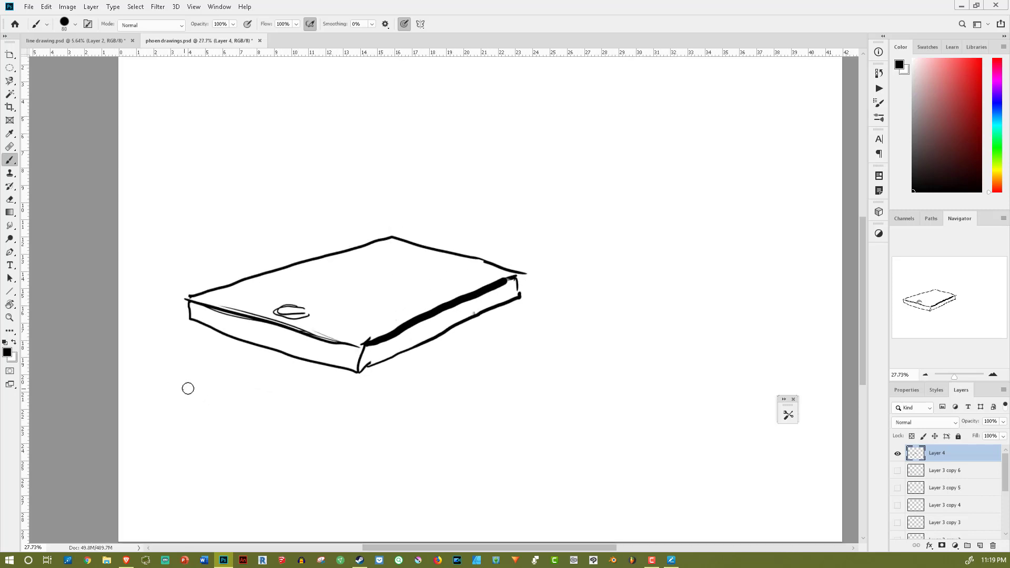
Draw rough circles below the phone and retrace its top-left and top-right edges
mouse_move(183, 392)
mouse_down()
mouse_move(176, 407)
mouse_move(198, 386)
mouse_up()
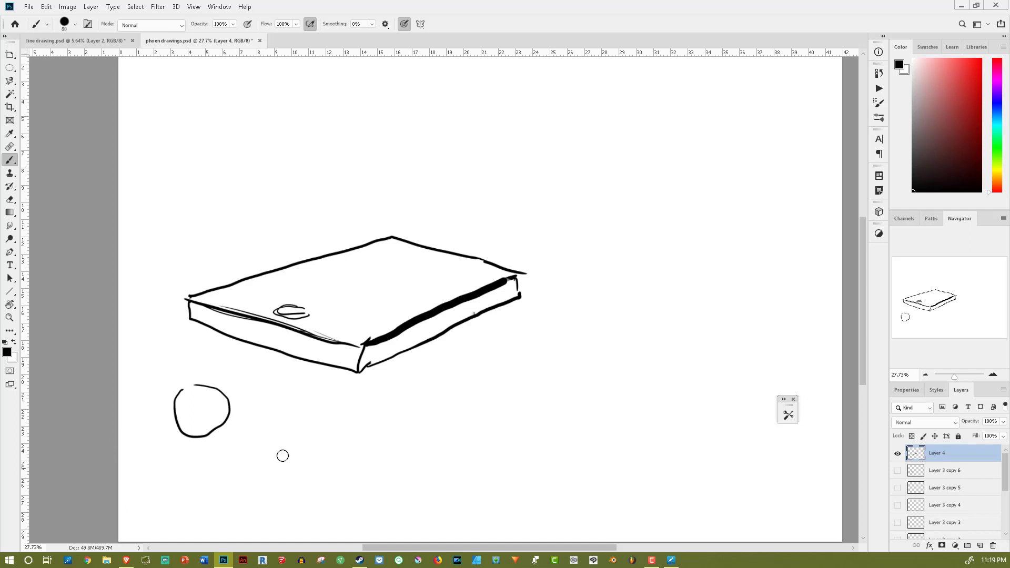
mouse_move(273, 418)
mouse_down()
mouse_move(281, 451)
mouse_move(284, 430)
mouse_move(336, 404)
mouse_up()
mouse_move(196, 296)
mouse_down()
mouse_move(392, 238)
mouse_move(525, 277)
mouse_move(389, 318)
mouse_up()
drag(351, 346, 366, 341)
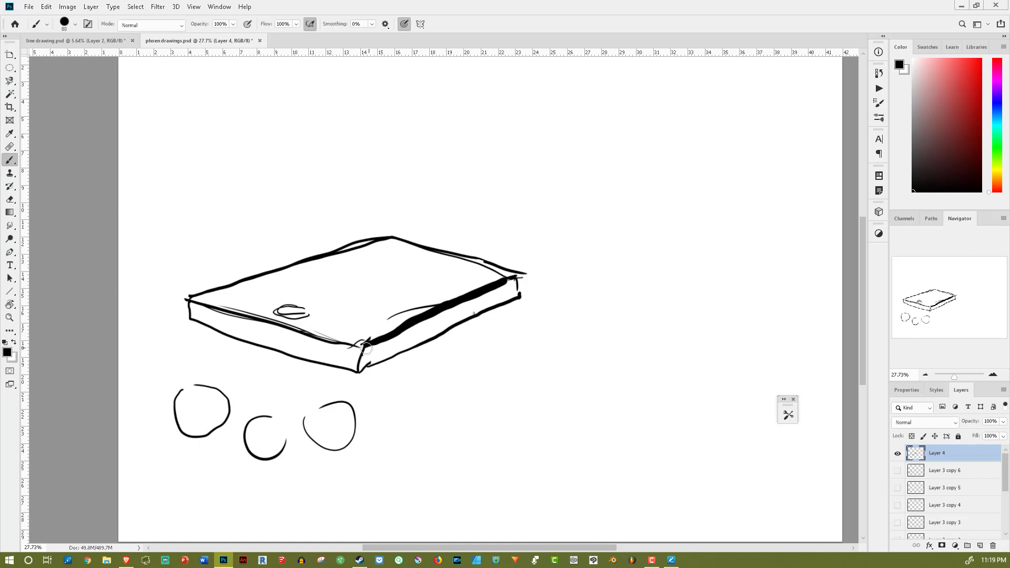
Erase the thick front edge and redraw the upper and lower front-right edges thinner
key(e)
mouse_move(367, 335)
mouse_down()
mouse_move(419, 306)
mouse_move(474, 312)
mouse_move(513, 289)
mouse_move(496, 325)
mouse_up()
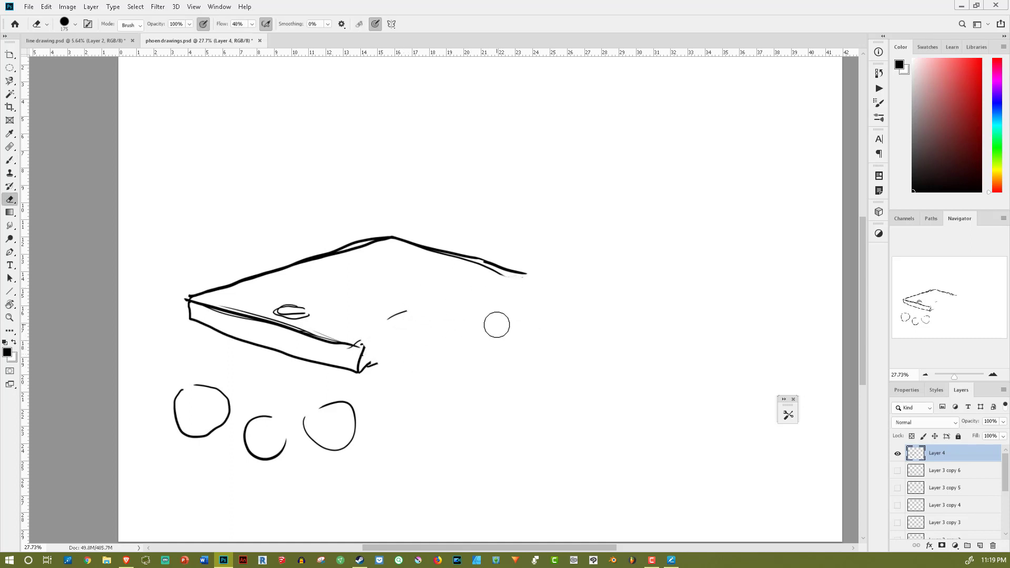
key(b)
drag(359, 347, 521, 276)
key(ctrl+z)
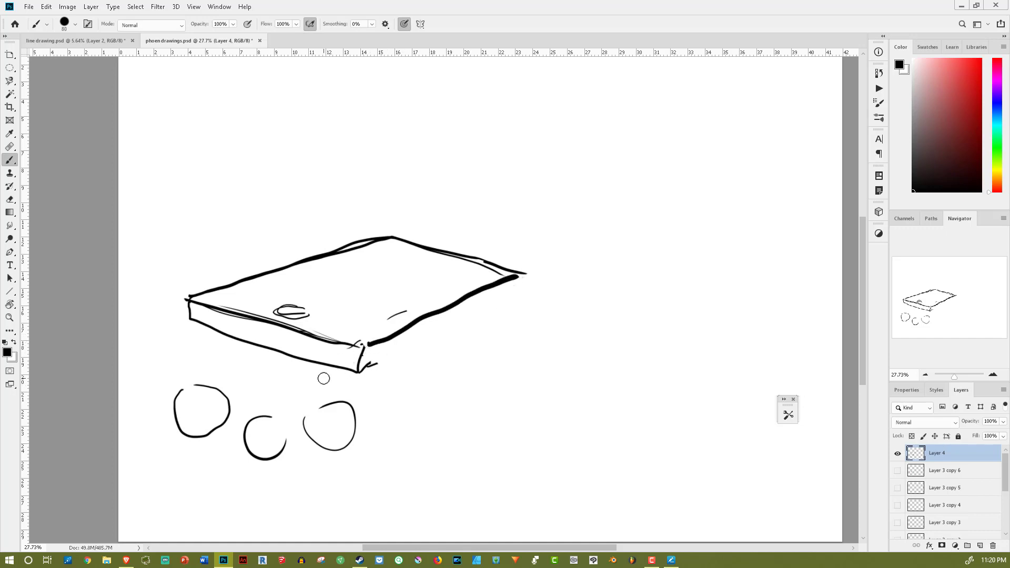
key(ctrl+z)
drag(362, 346, 528, 276)
drag(363, 368, 527, 293)
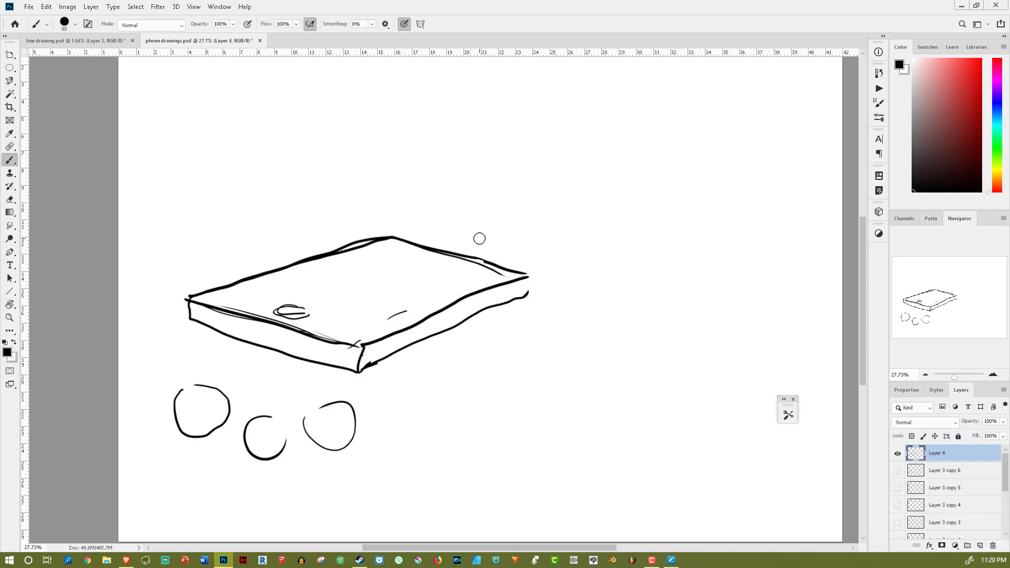
Shade the phone's top face with quick parallel hatching strokes
drag(380, 250, 410, 261)
drag(344, 257, 407, 266)
mouse_move(314, 268)
mouse_down()
mouse_move(391, 275)
mouse_move(377, 280)
mouse_up()
drag(290, 278, 336, 285)
drag(258, 288, 331, 289)
drag(242, 294, 297, 296)
mouse_move(384, 251)
mouse_down()
mouse_move(410, 247)
mouse_move(399, 262)
mouse_move(454, 264)
mouse_up()
drag(360, 268, 455, 287)
mouse_move(301, 290)
mouse_down()
mouse_move(395, 301)
mouse_move(279, 302)
mouse_up()
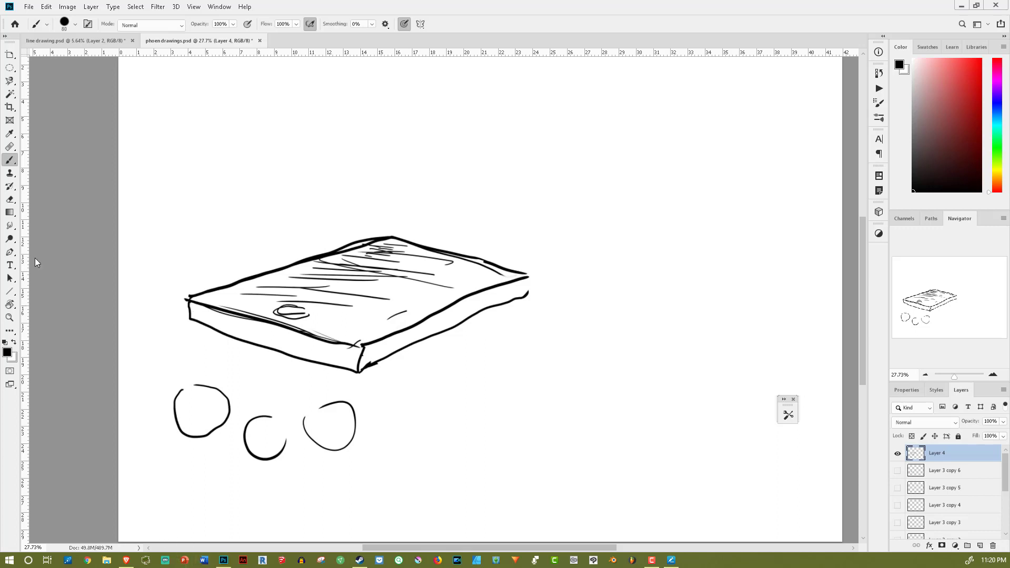
scroll(269, 258, down, 3)
scroll(242, 248, up, 1)
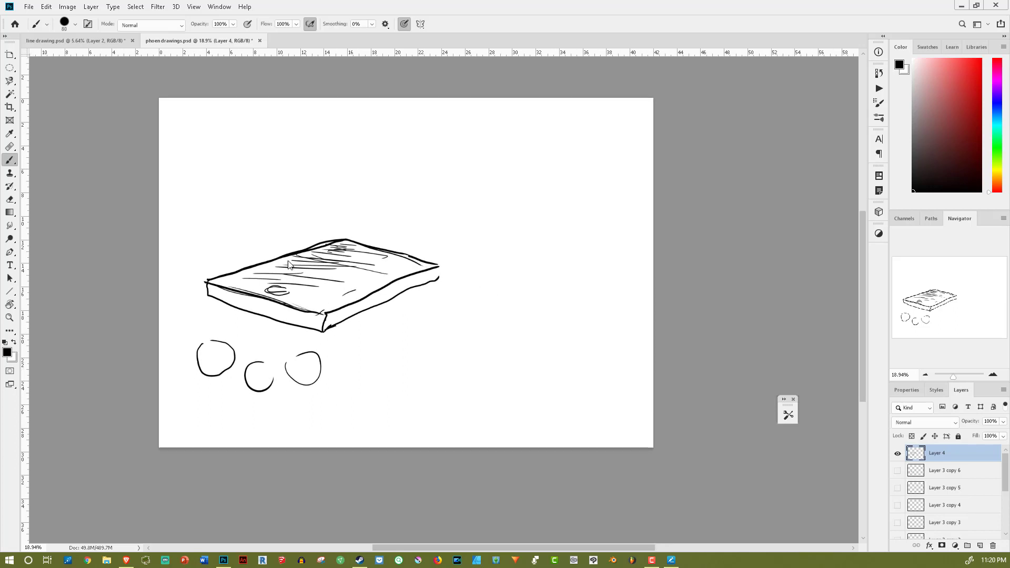
Answer the save prompt so phoen drawings.psd closes
click(262, 41)
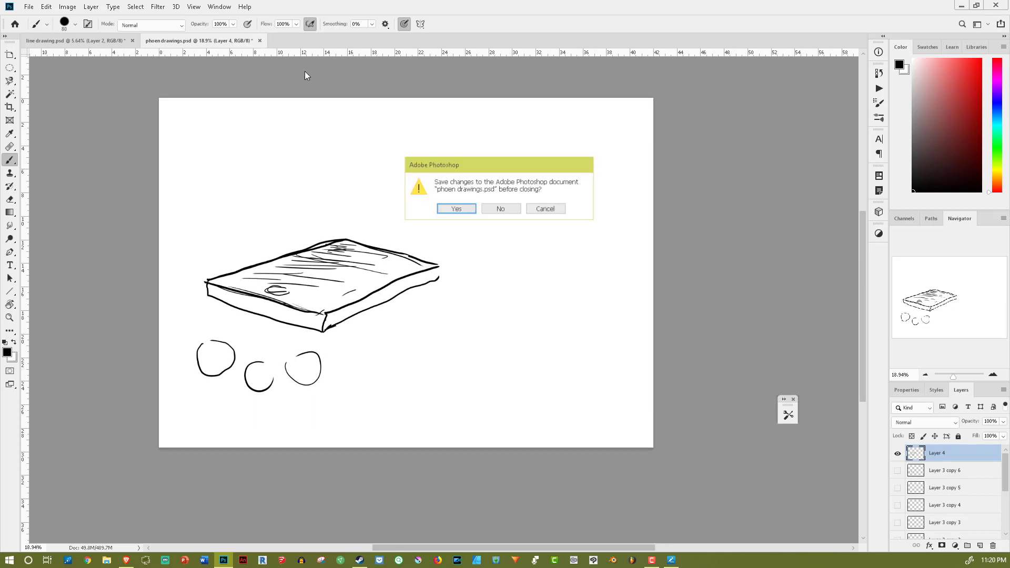
click(509, 210)
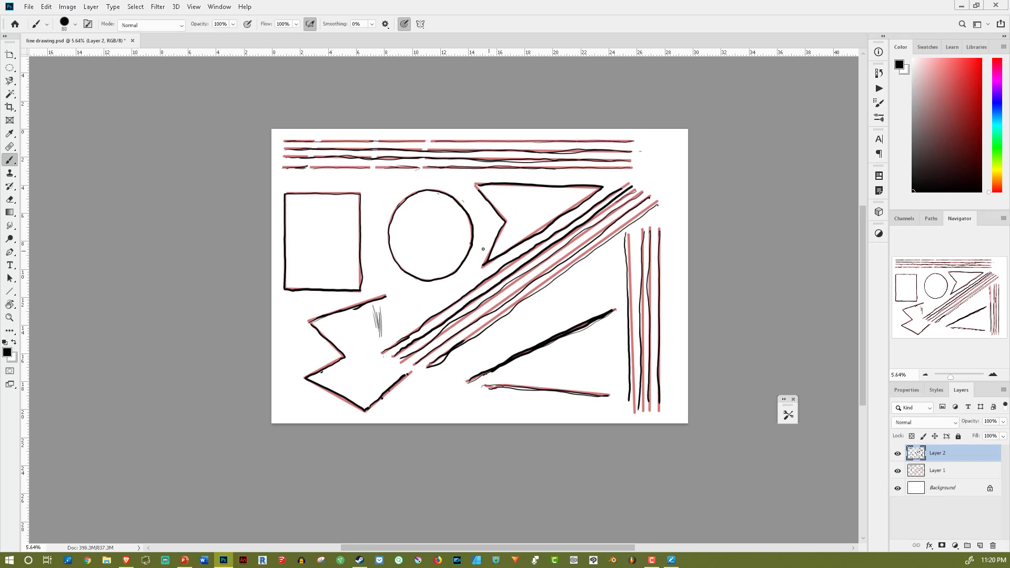
scroll(487, 274, up, 3)
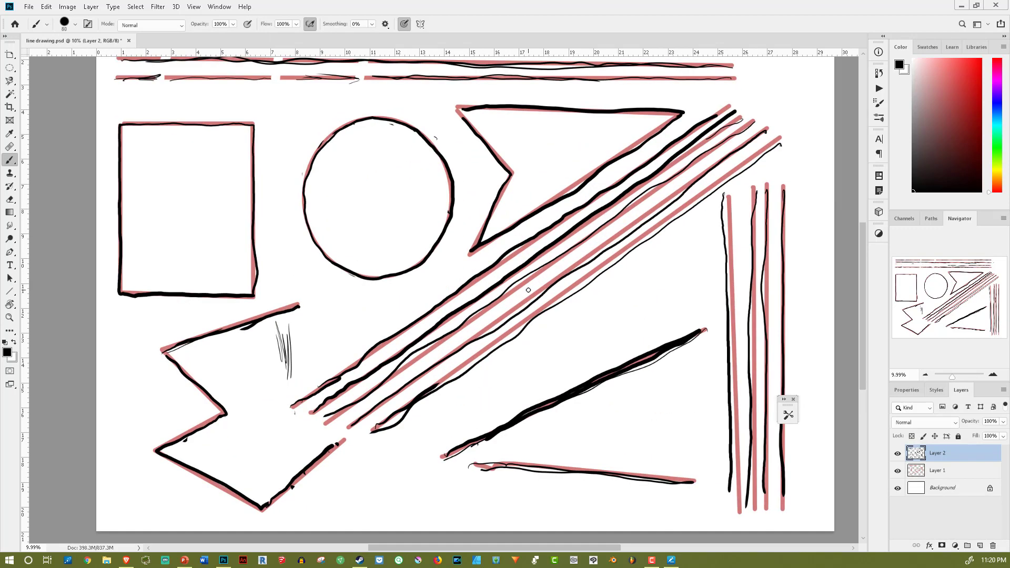
scroll(528, 290, down, 1)
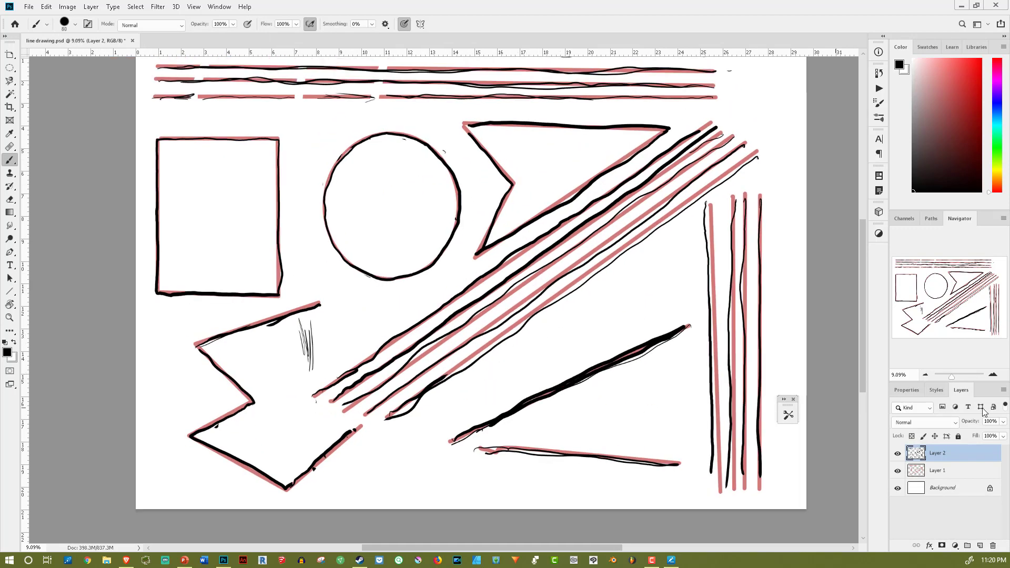